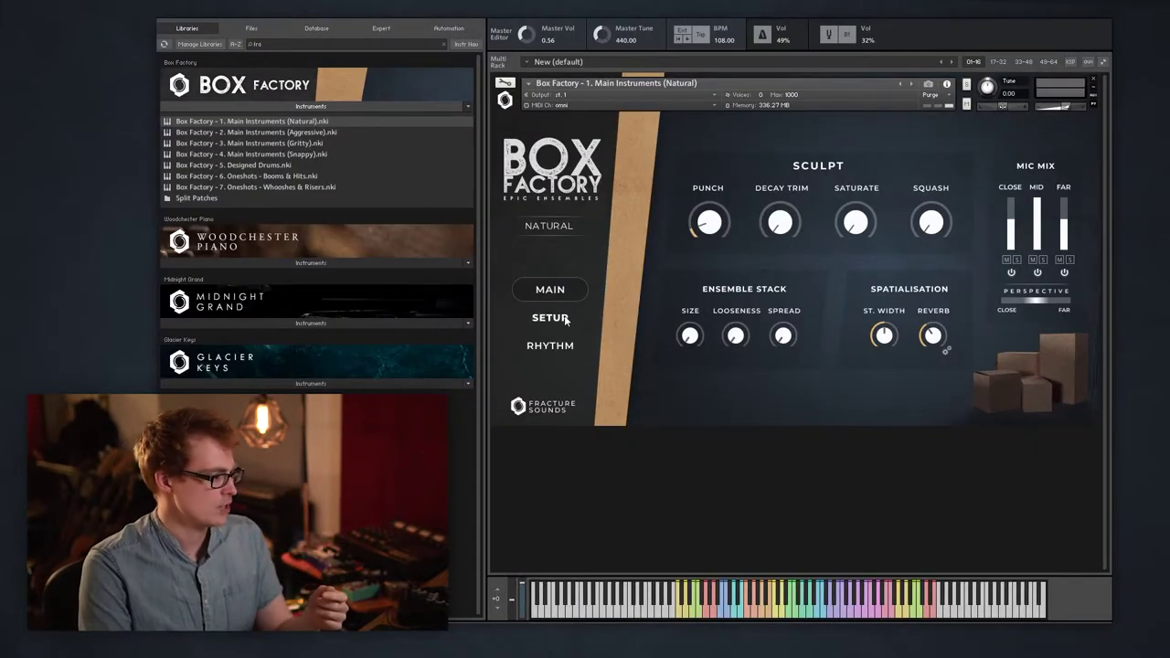
Step: Show the Box Factory Setup page and scroll through the articulation mapping list
click(564, 316)
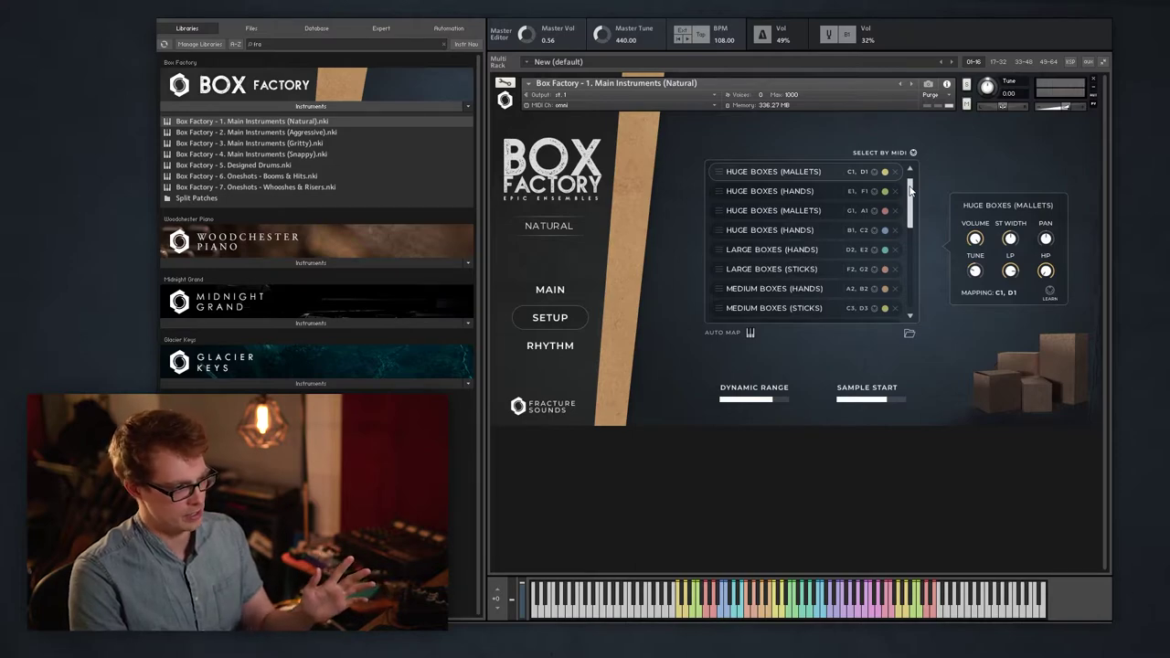
scroll(804, 197, down, 5)
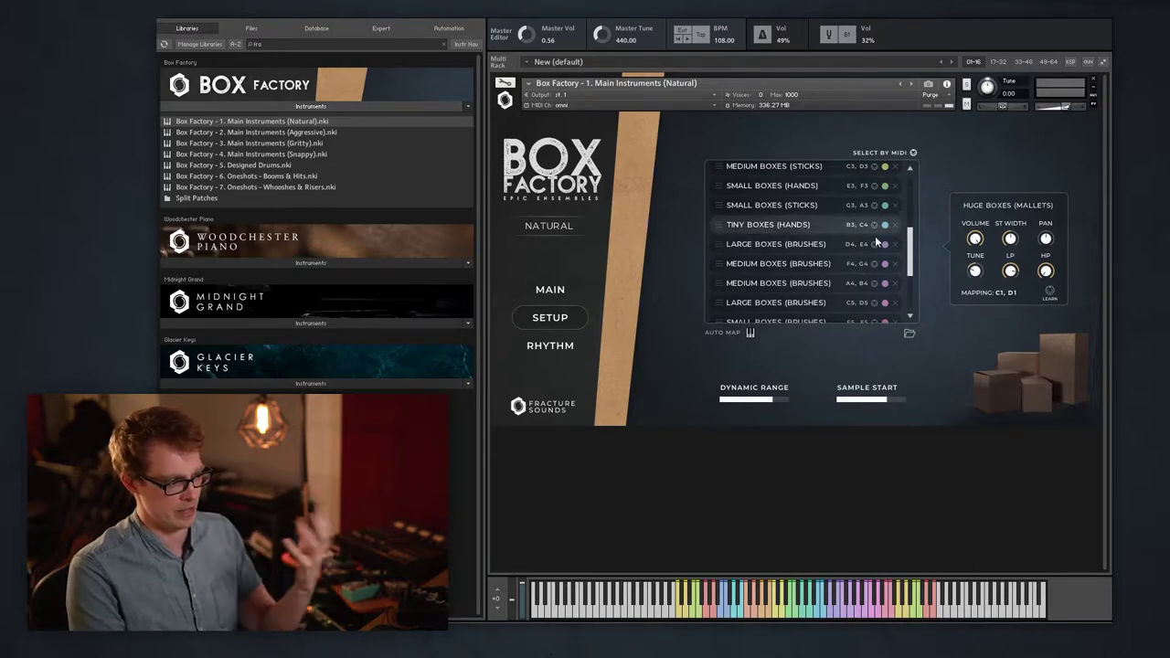
drag(912, 261, 913, 294)
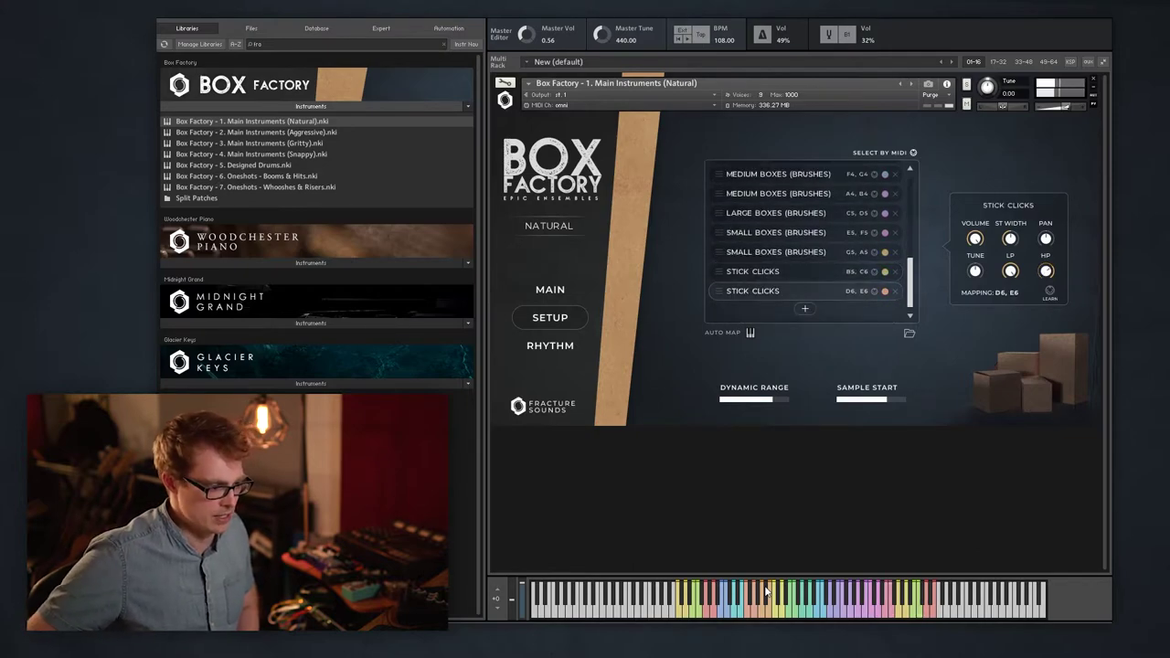
scroll(910, 241, up, 5)
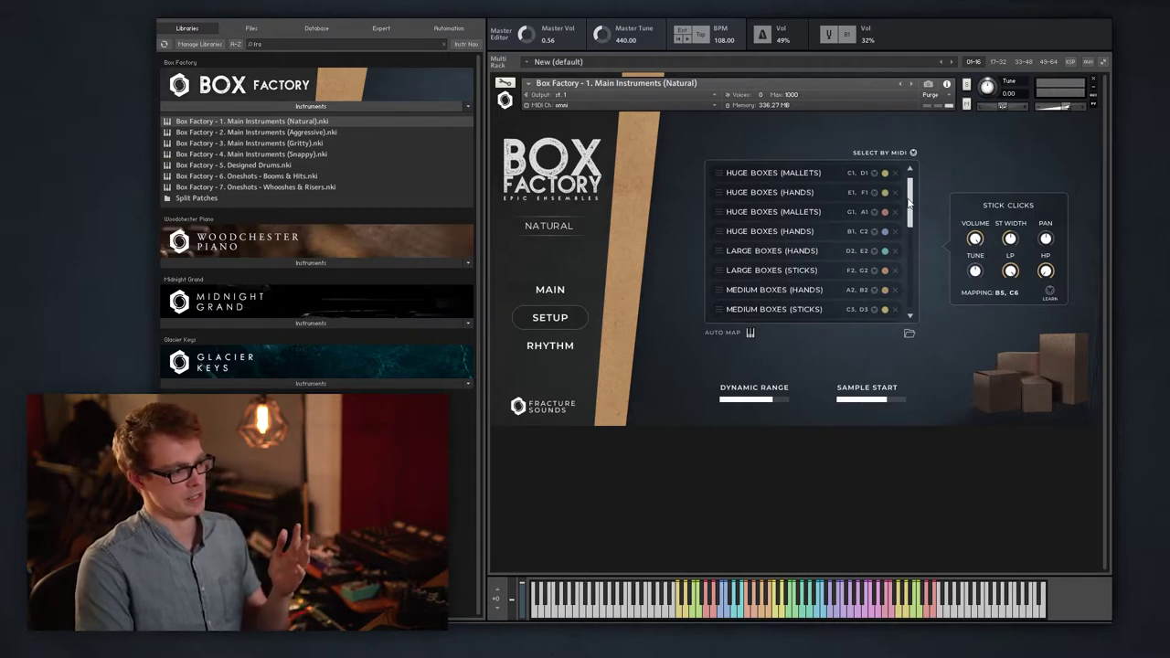
scroll(914, 213, down, 2)
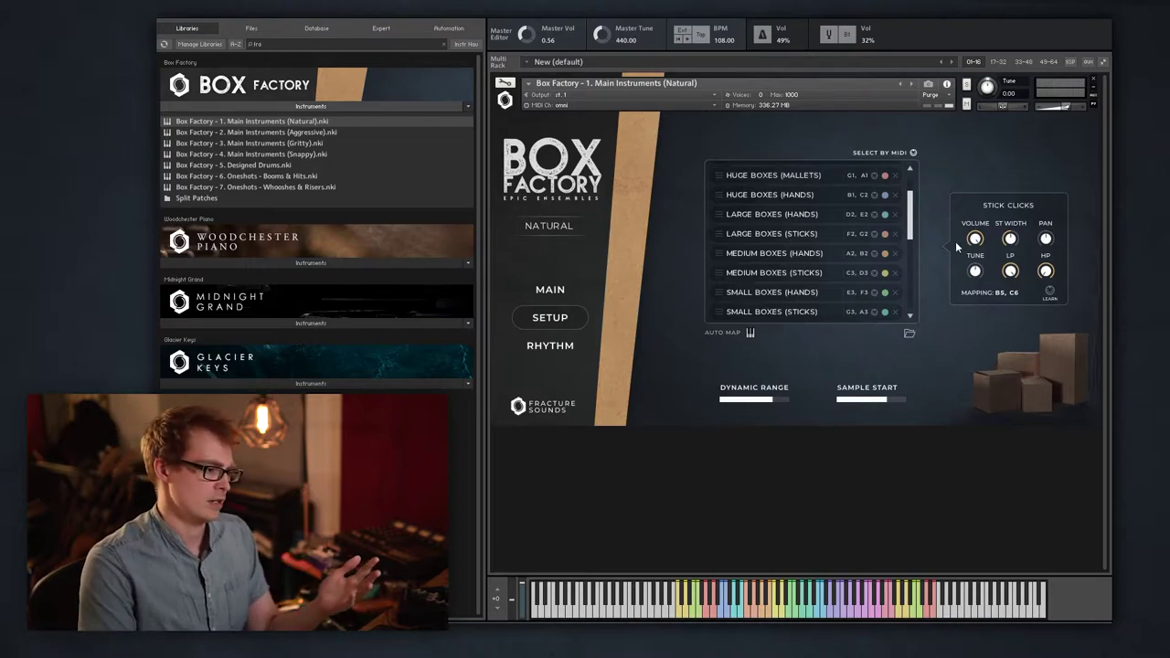
scroll(910, 242, down, 2)
scroll(907, 274, down, 3)
scroll(898, 247, up, 8)
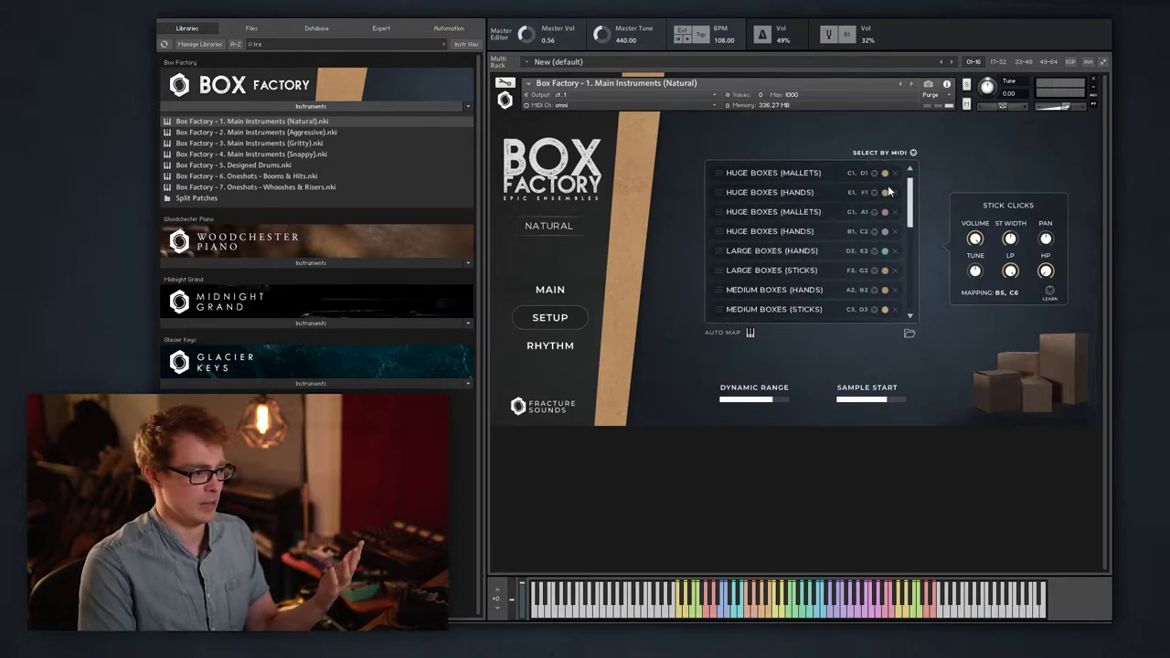
Step: Delete every articulation, ending with Stick Clicks and Huge Boxes (Mallets), and open the add list
click(894, 198)
click(894, 197)
click(894, 197)
click(894, 197)
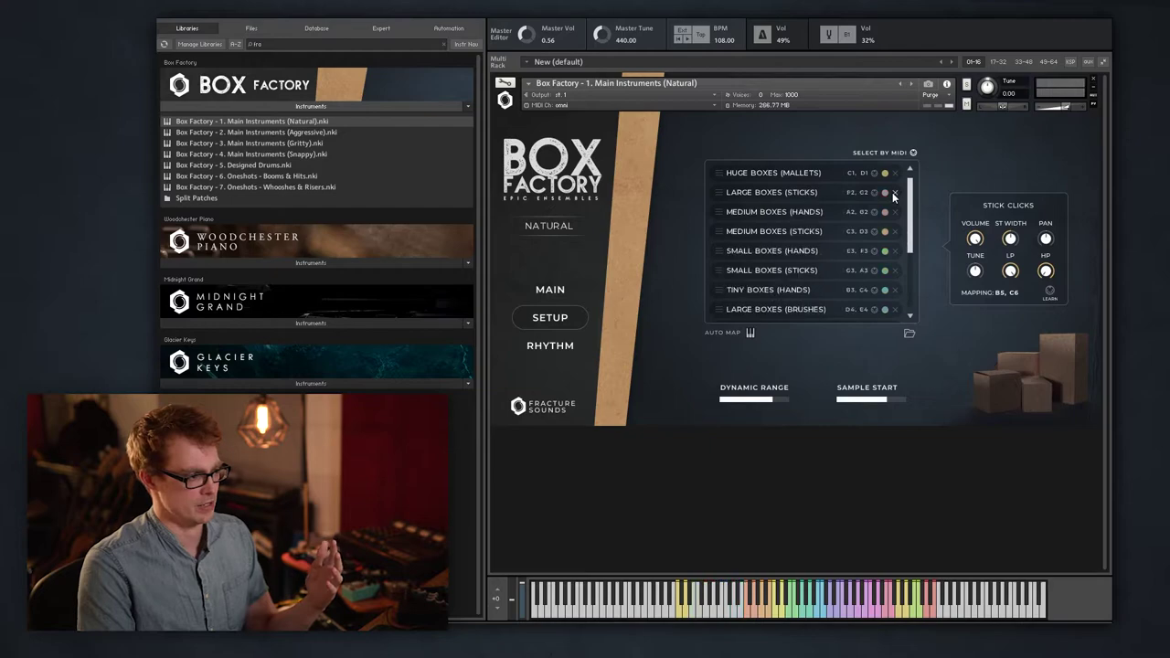
click(894, 198)
click(894, 197)
click(894, 198)
click(894, 198)
click(894, 193)
click(894, 193)
click(893, 193)
click(894, 193)
click(893, 193)
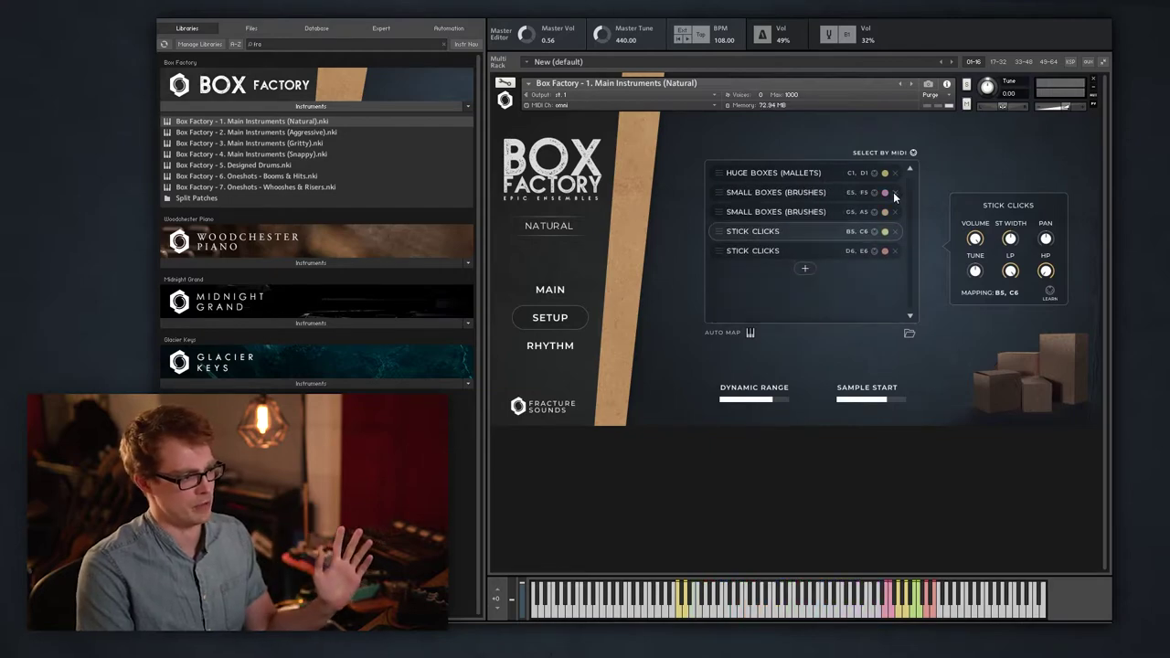
click(894, 193)
click(894, 193)
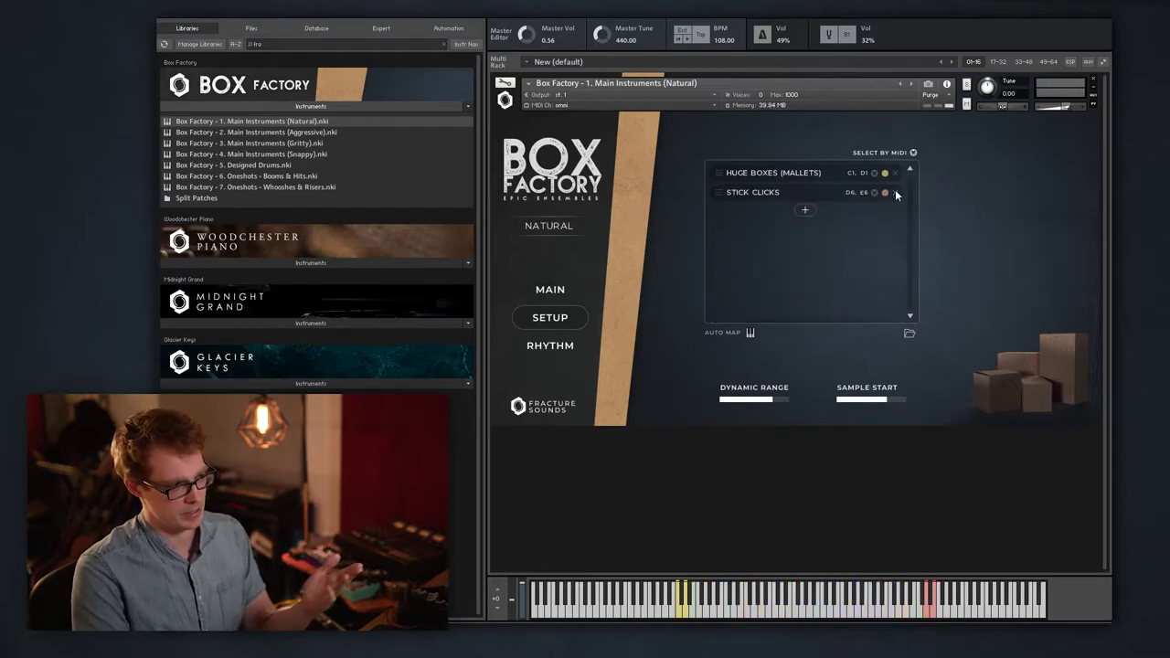
click(895, 193)
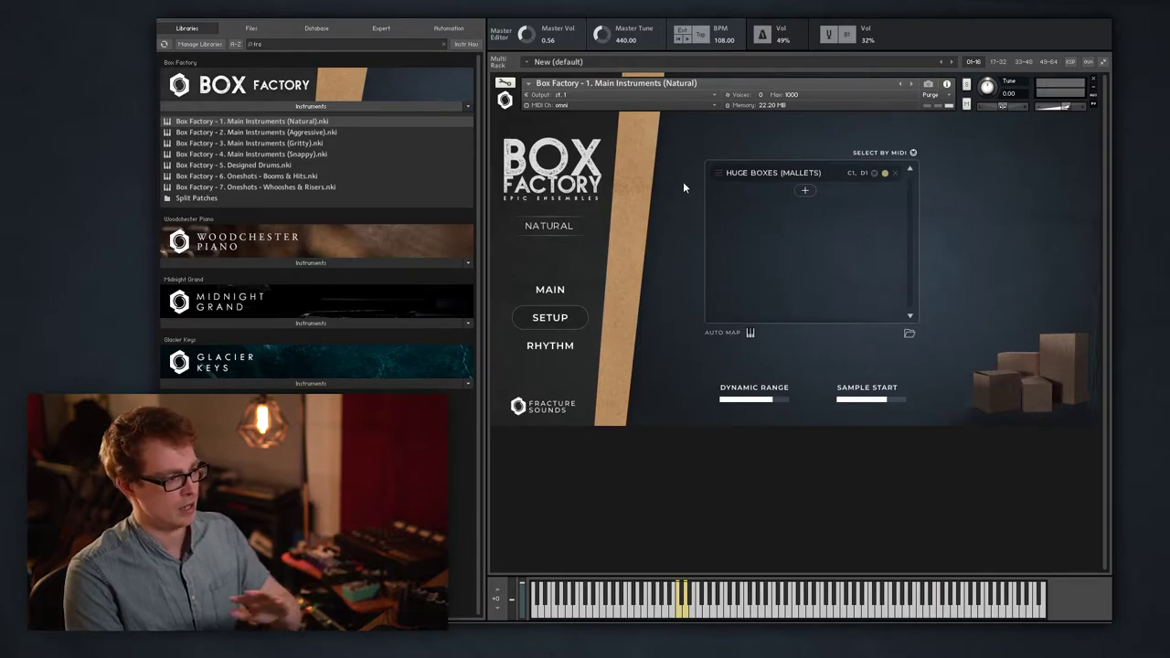
click(894, 173)
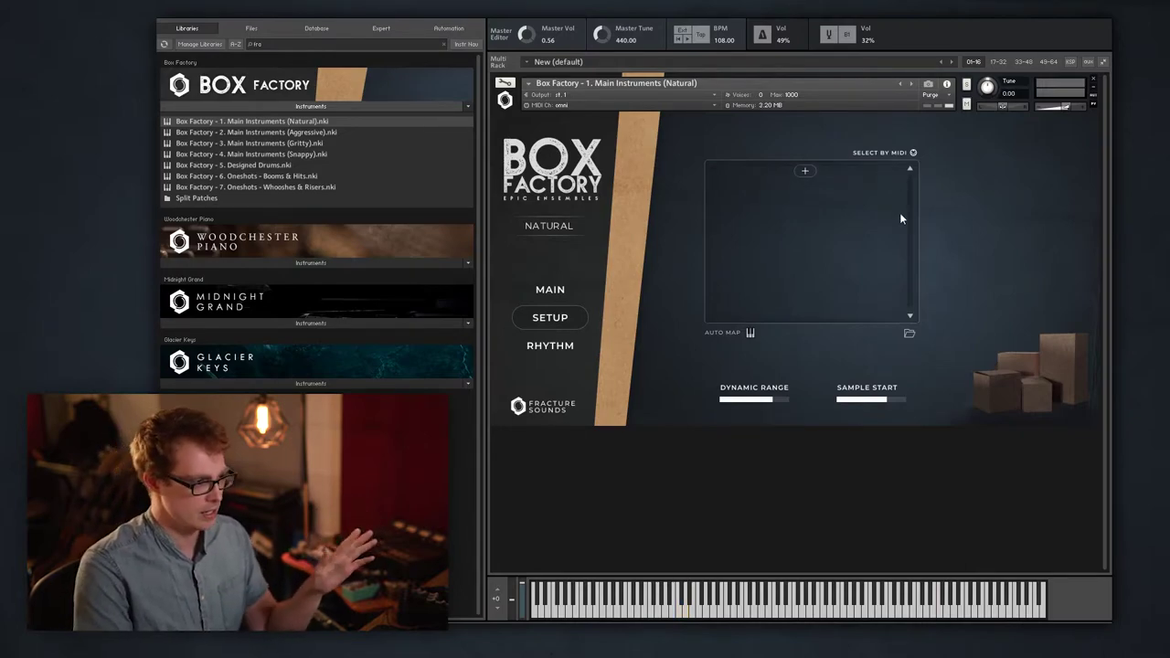
click(805, 171)
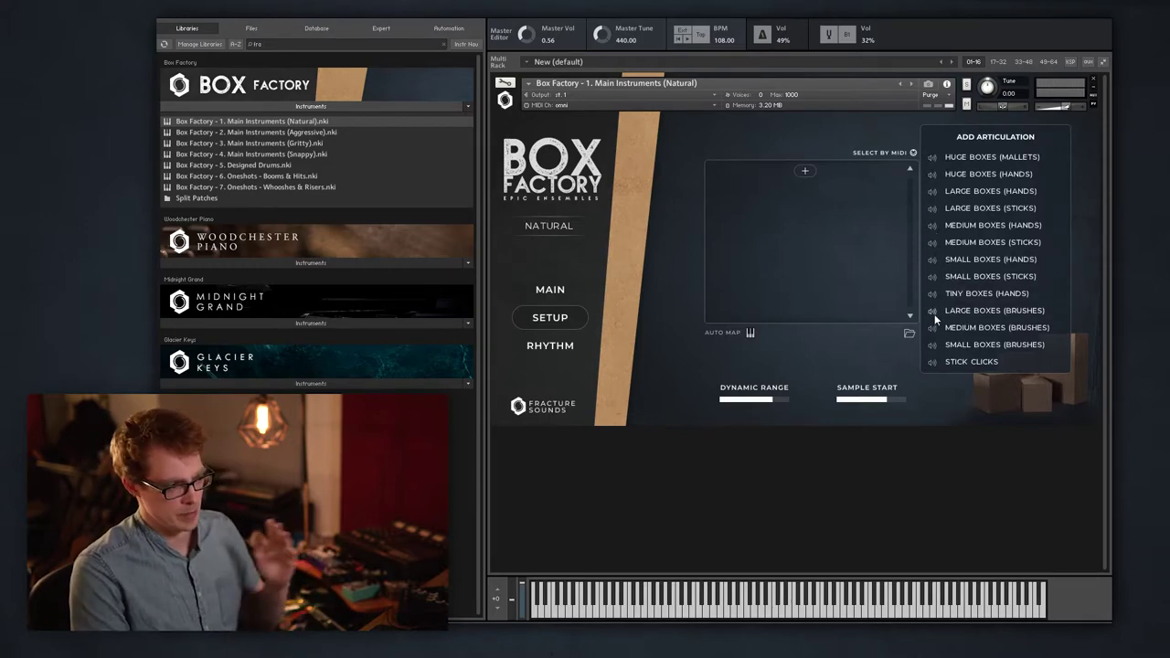
Step: Preview Small Boxes (Sticks) and other sounds, then add Huge Boxes (Hands) on C1
click(932, 276)
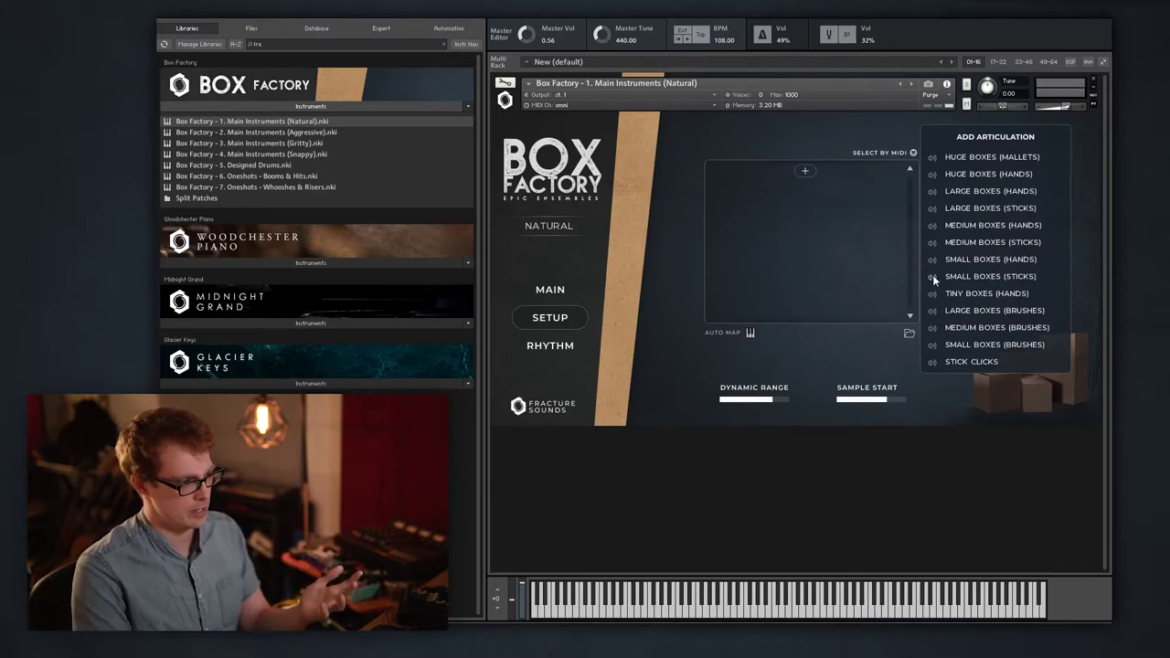
click(929, 221)
click(929, 222)
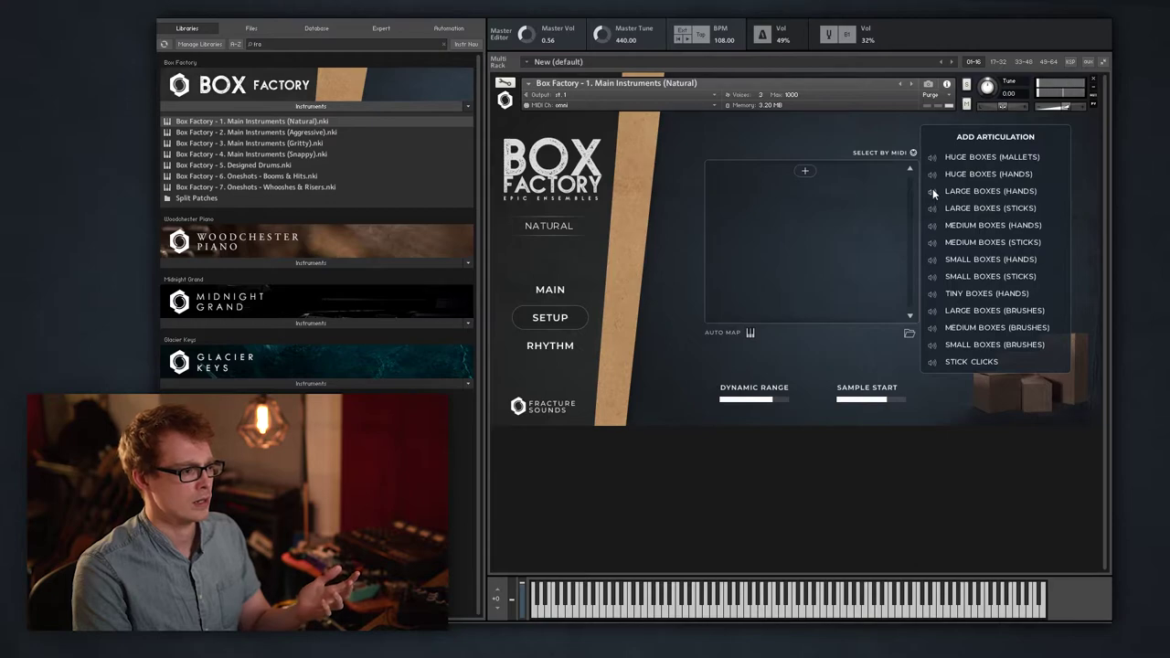
click(932, 175)
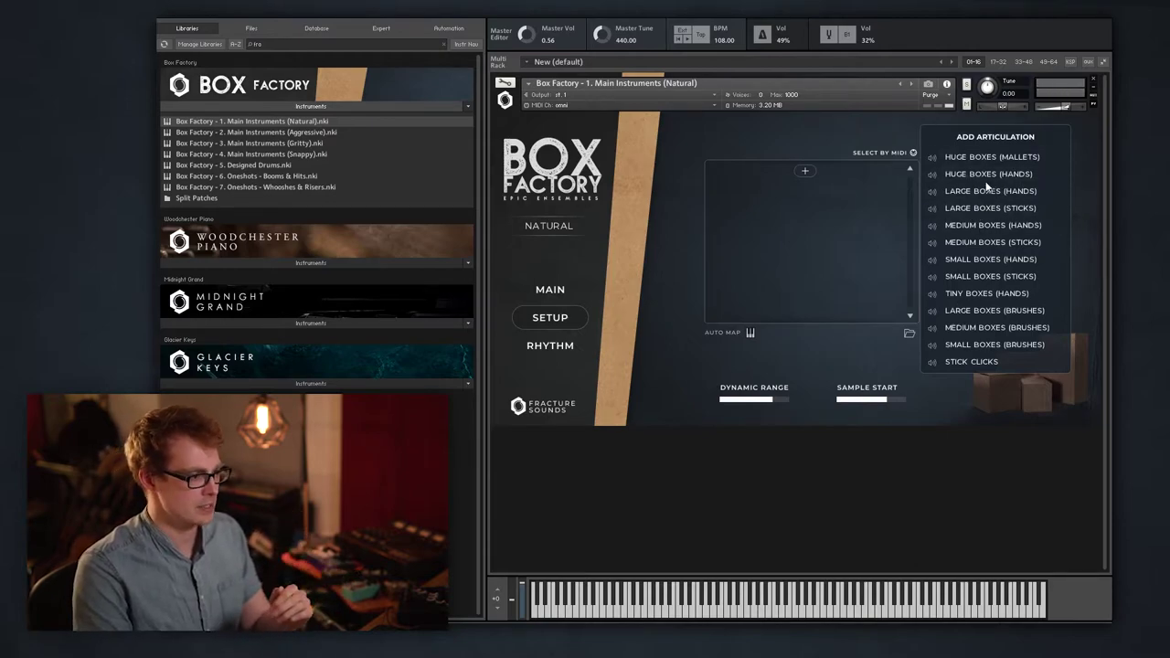
click(982, 176)
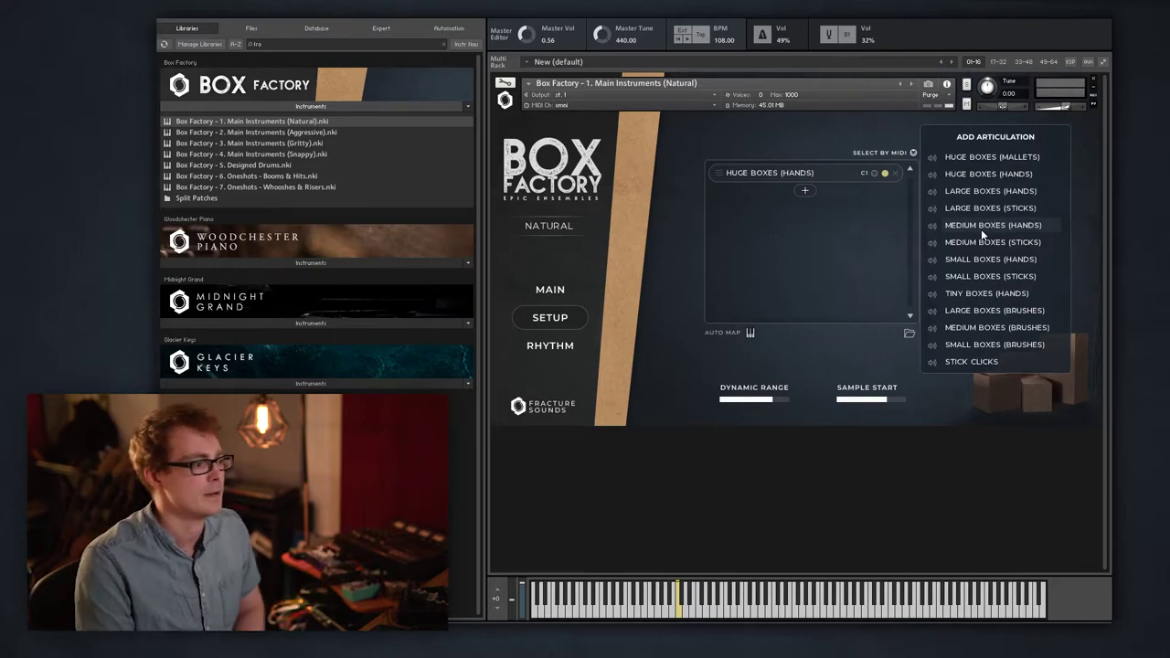
Step: Add Huge Boxes (Mallets), Large Boxes (Hands) and Large Boxes (Sticks) on D1, E1 and F1
click(809, 242)
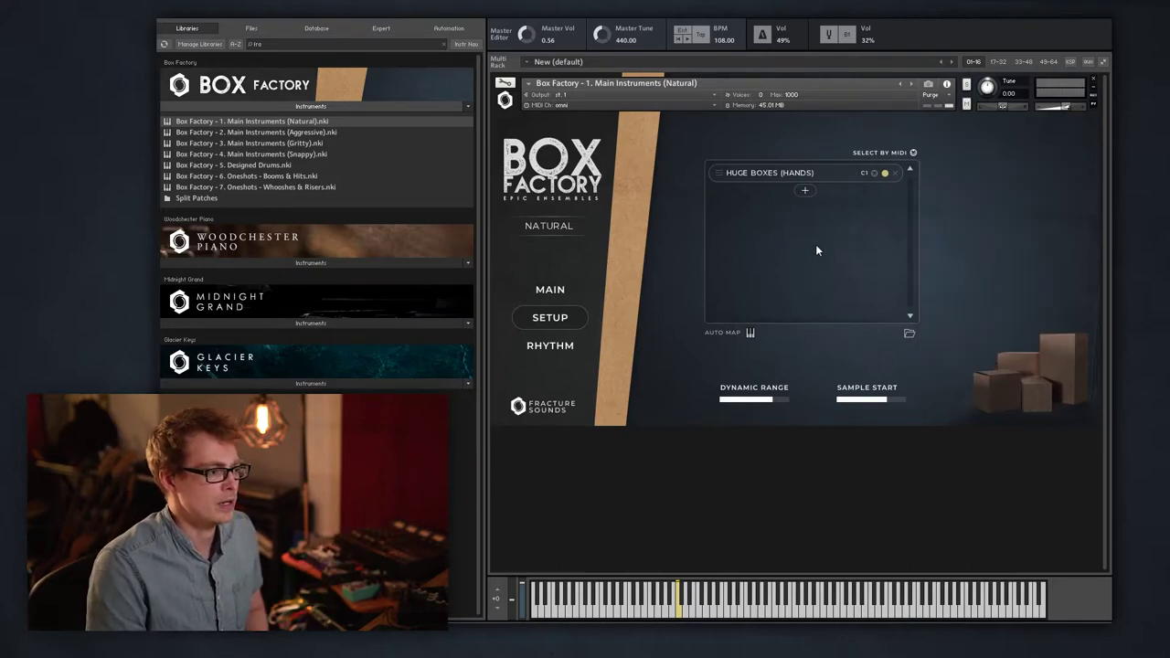
click(805, 191)
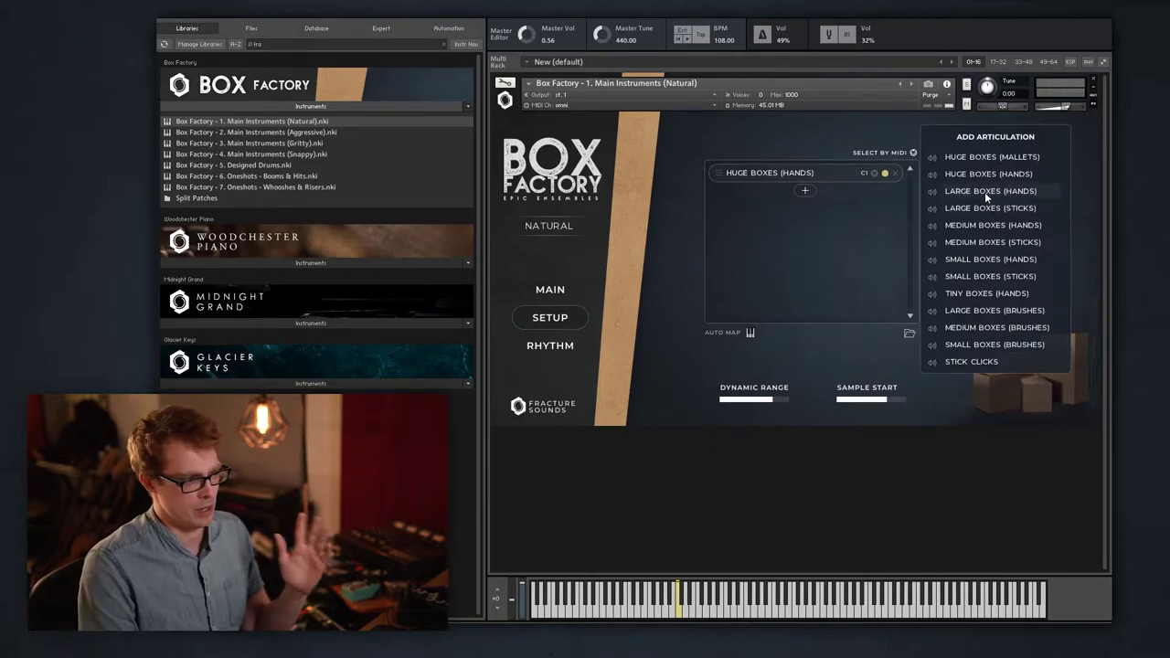
click(1001, 157)
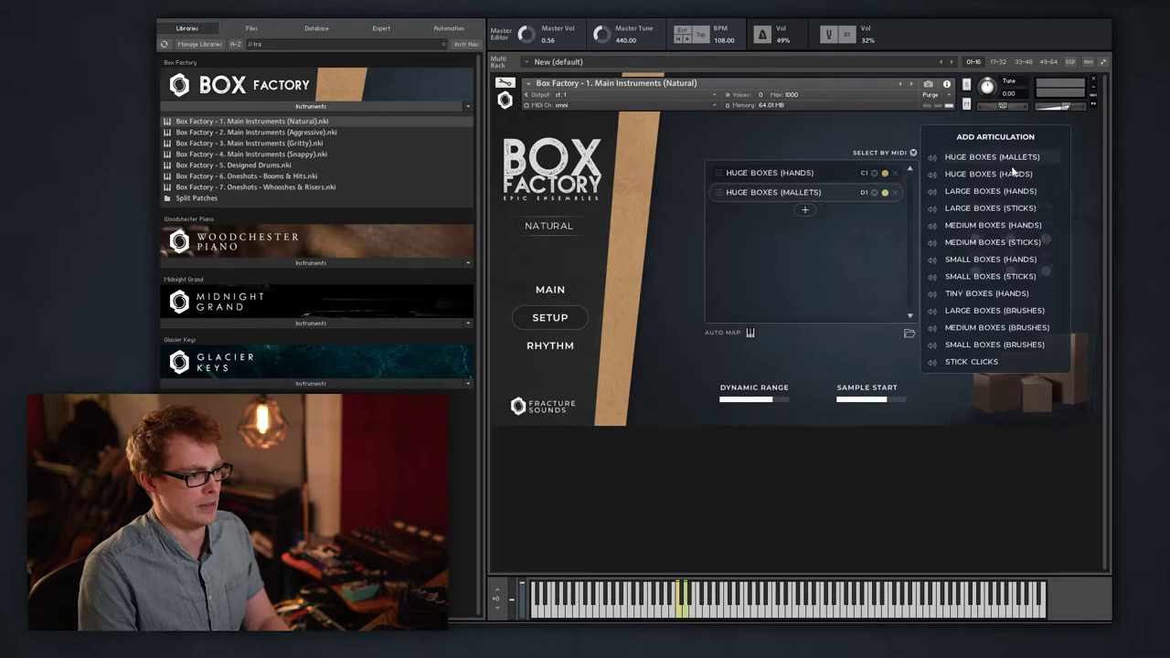
click(1022, 191)
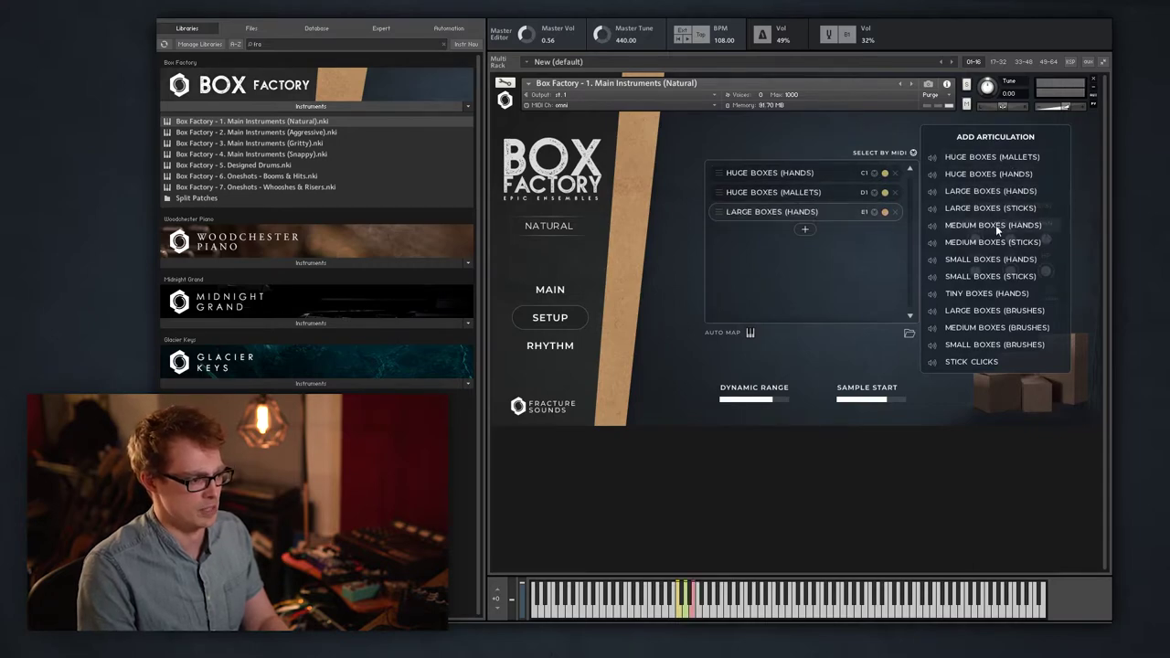
click(998, 209)
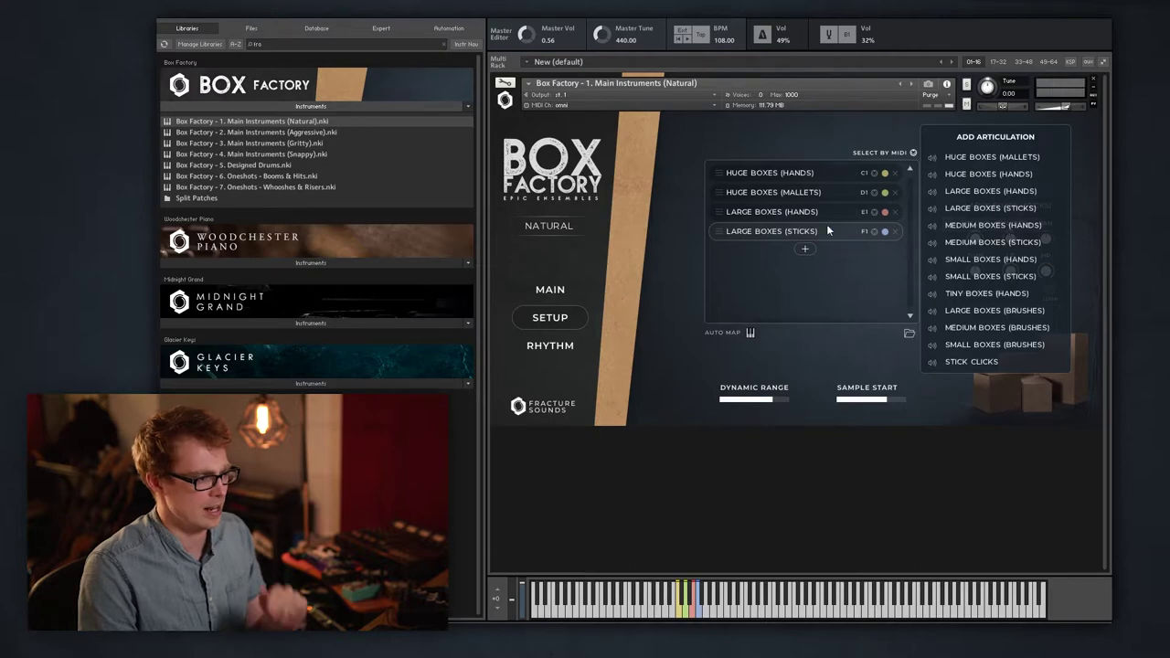
click(803, 280)
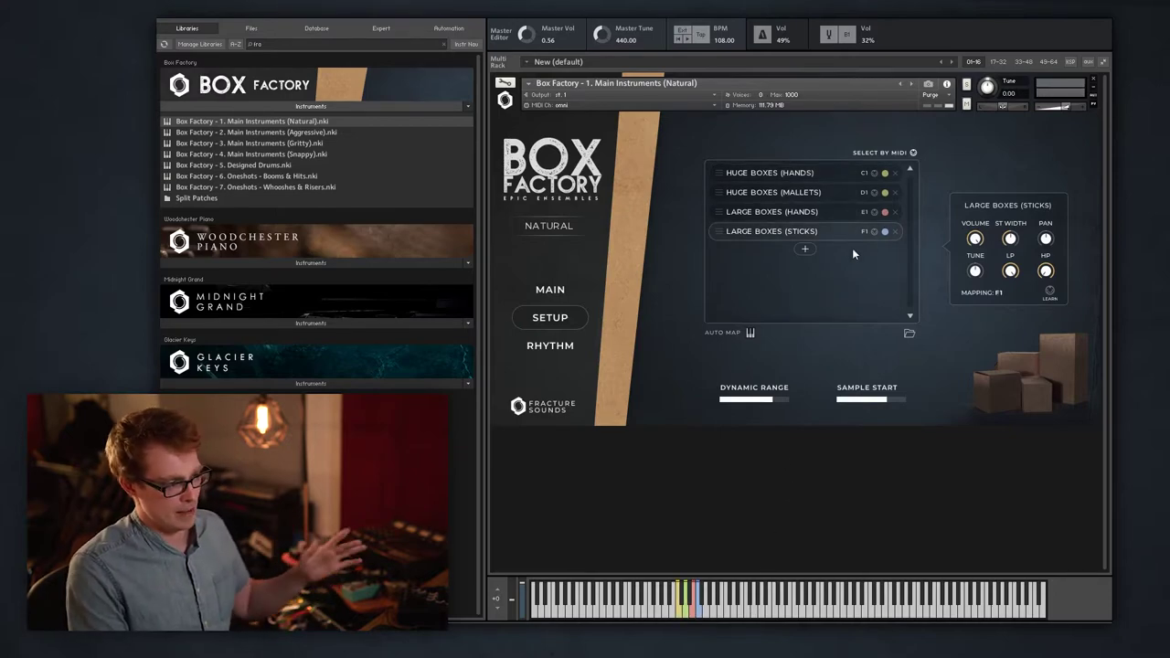
Step: Learn C2, D2 and E2 as the trigger keys for Huge Boxes (Hands), replacing C1
click(874, 172)
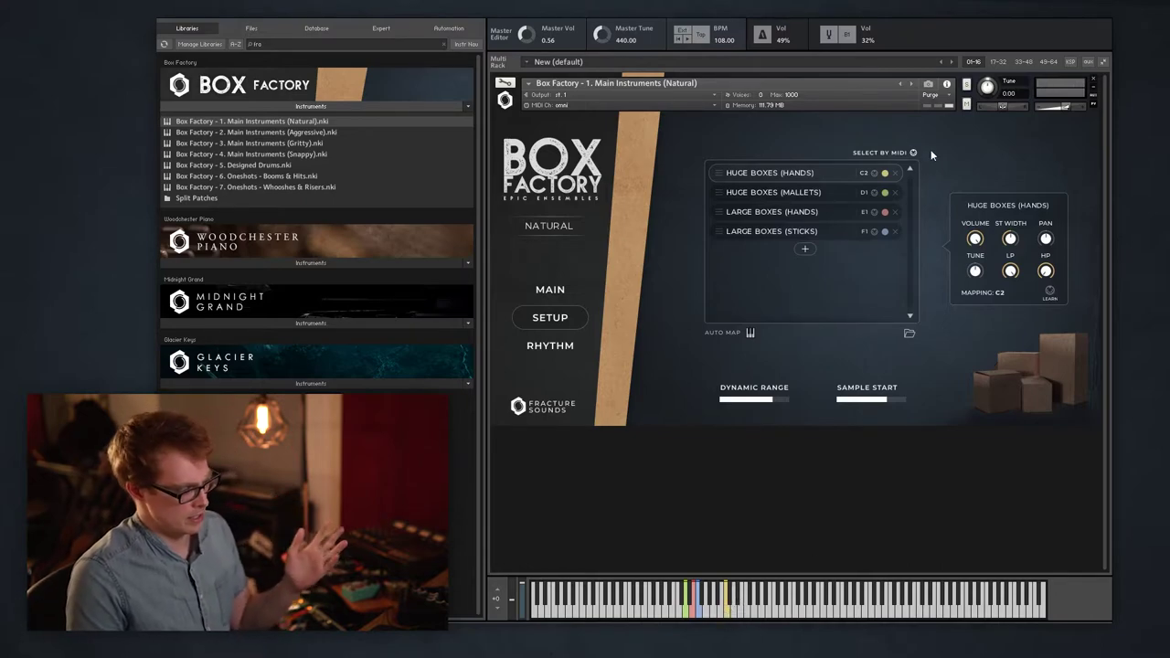
click(876, 173)
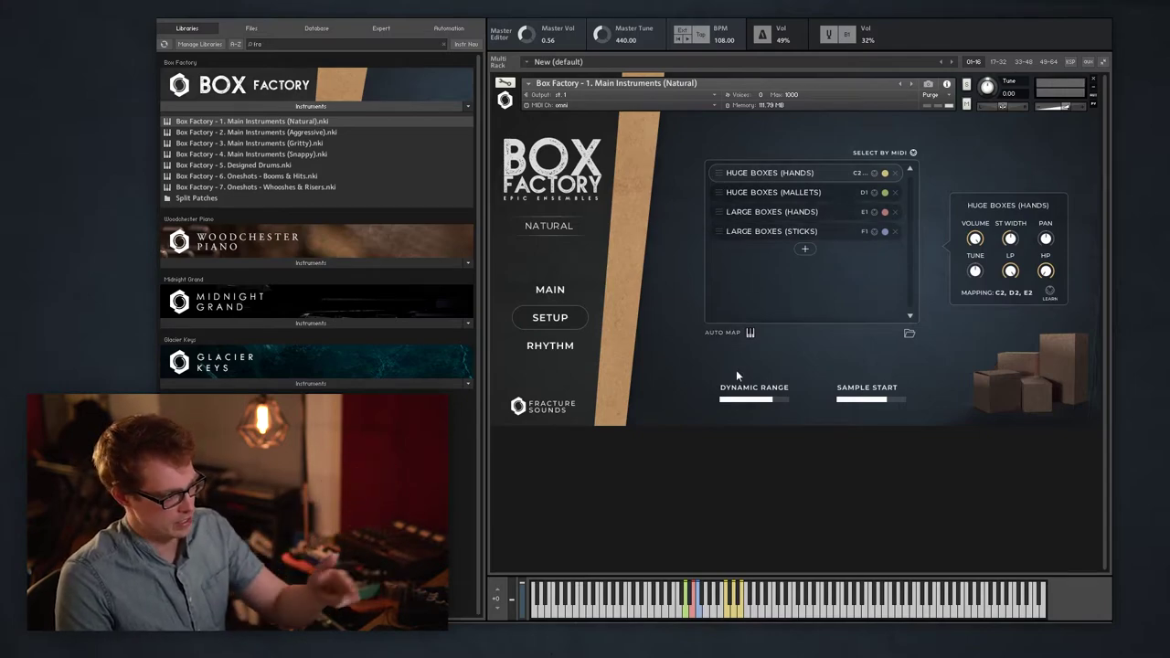
Step: Auto-map the drums to one key each, then to two keys per drum
click(742, 334)
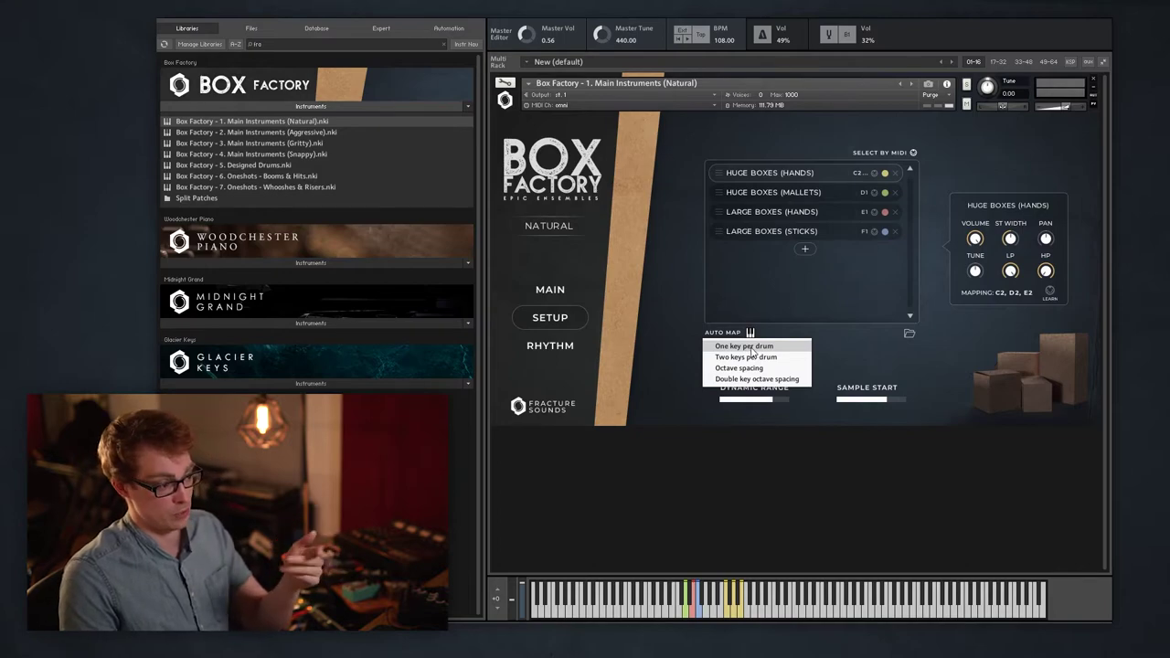
click(750, 347)
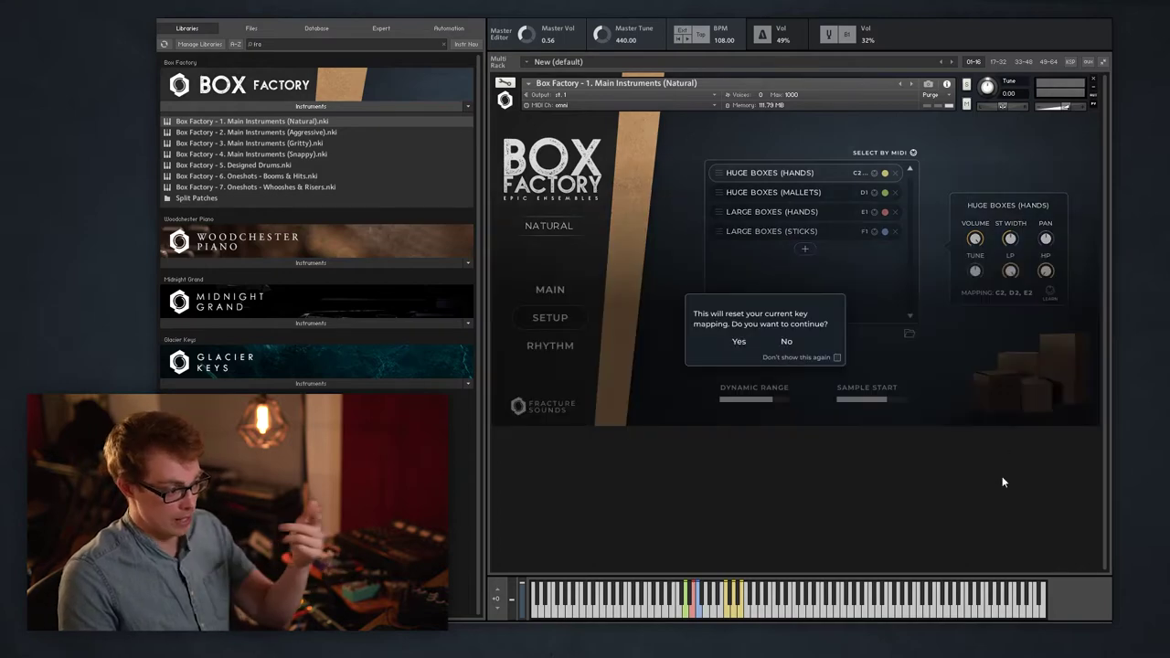
click(743, 341)
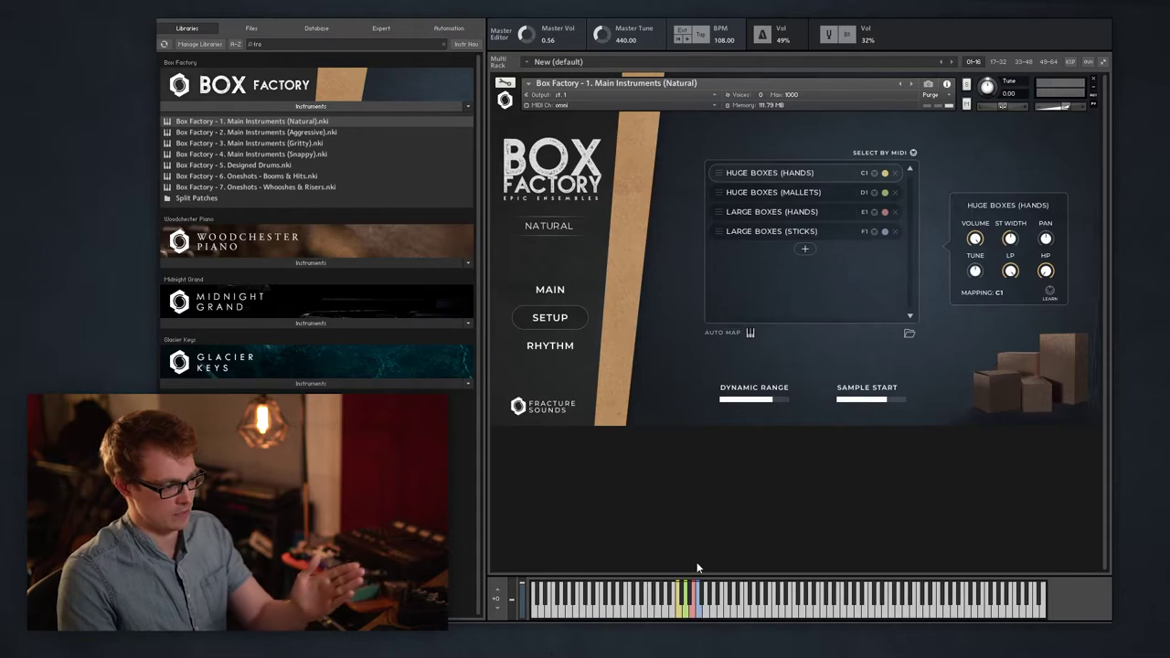
click(731, 335)
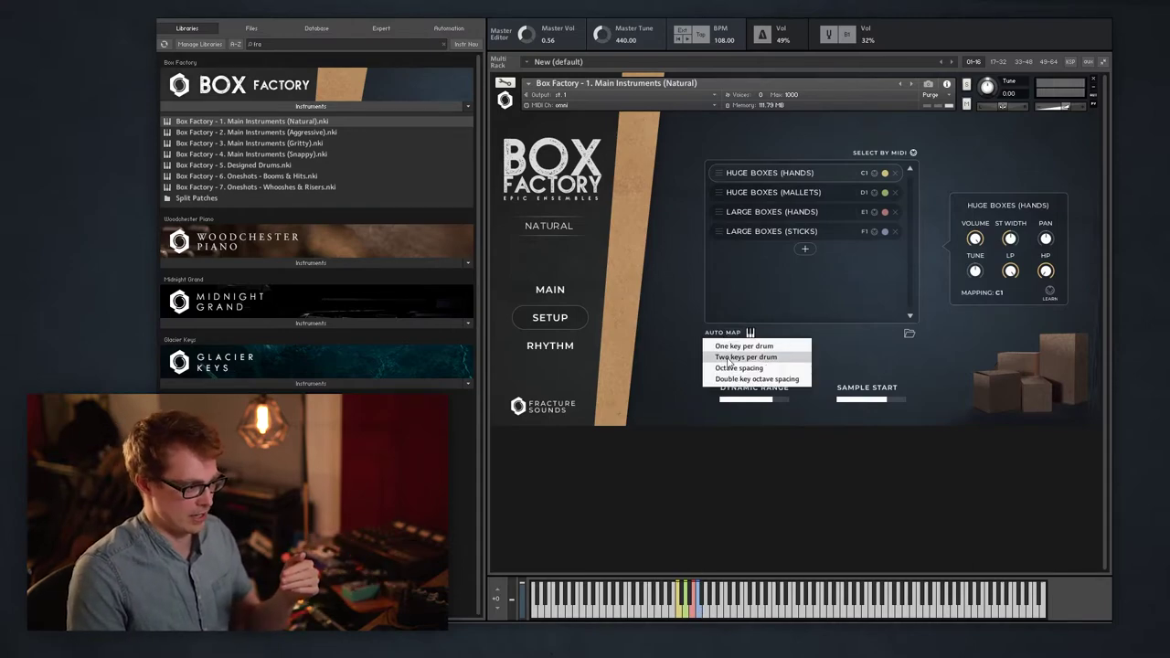
click(729, 358)
click(745, 342)
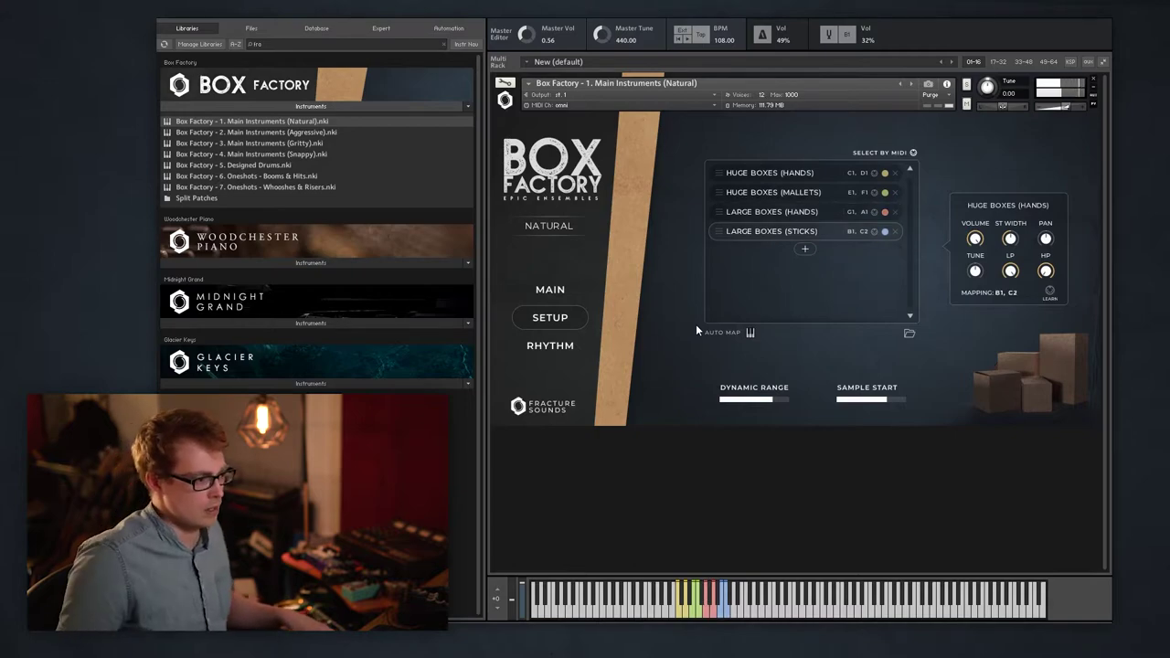
Step: Apply octave spacing, then double key octave spacing with pairs starting C1, E1, G1, B1
click(750, 332)
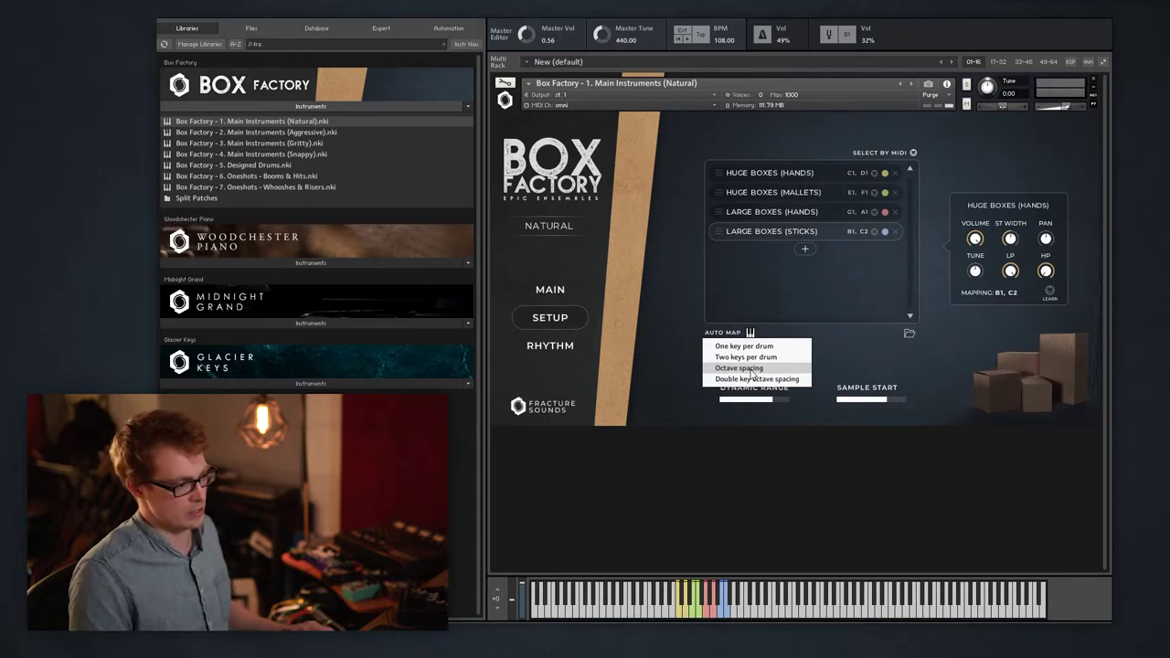
click(742, 368)
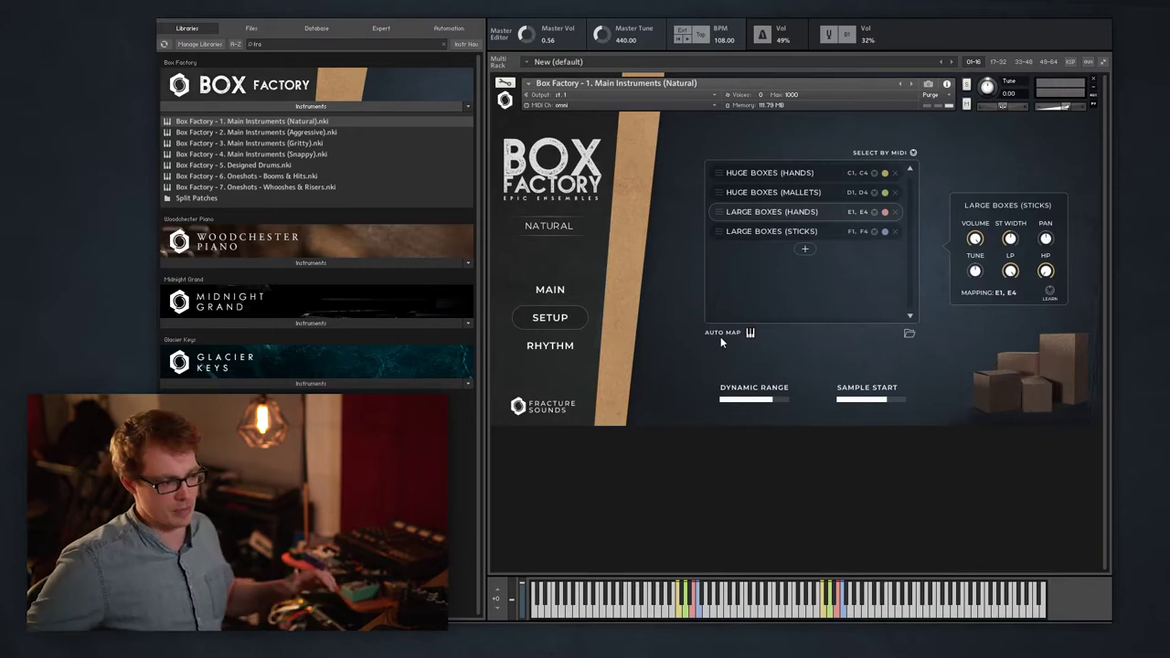
click(720, 335)
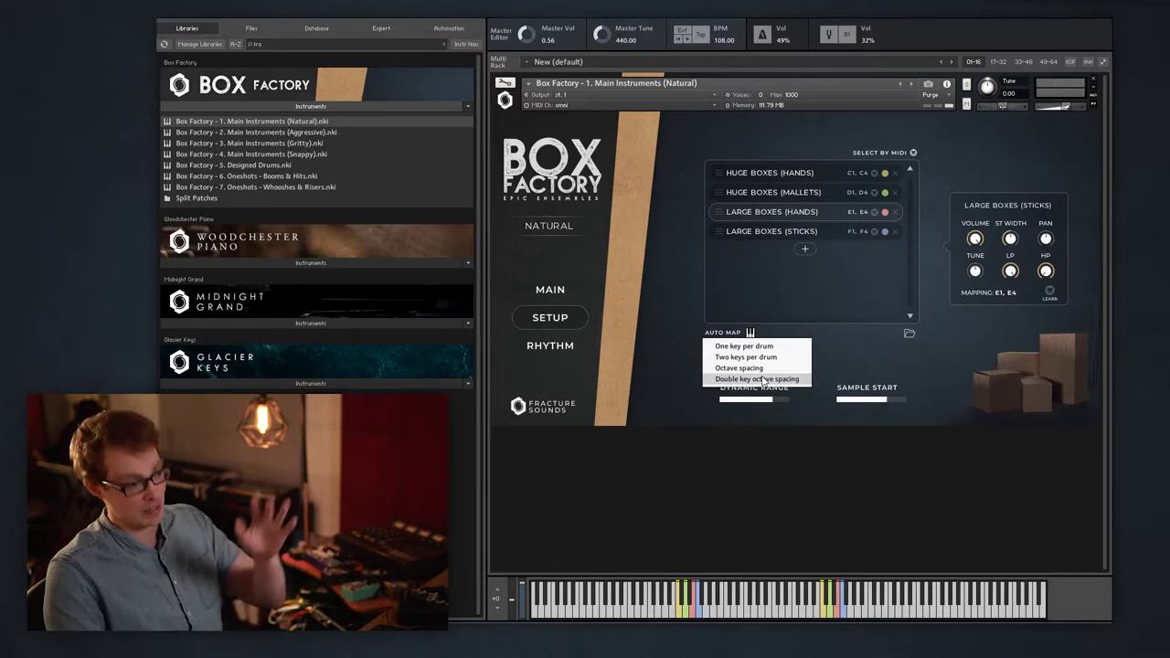
click(765, 382)
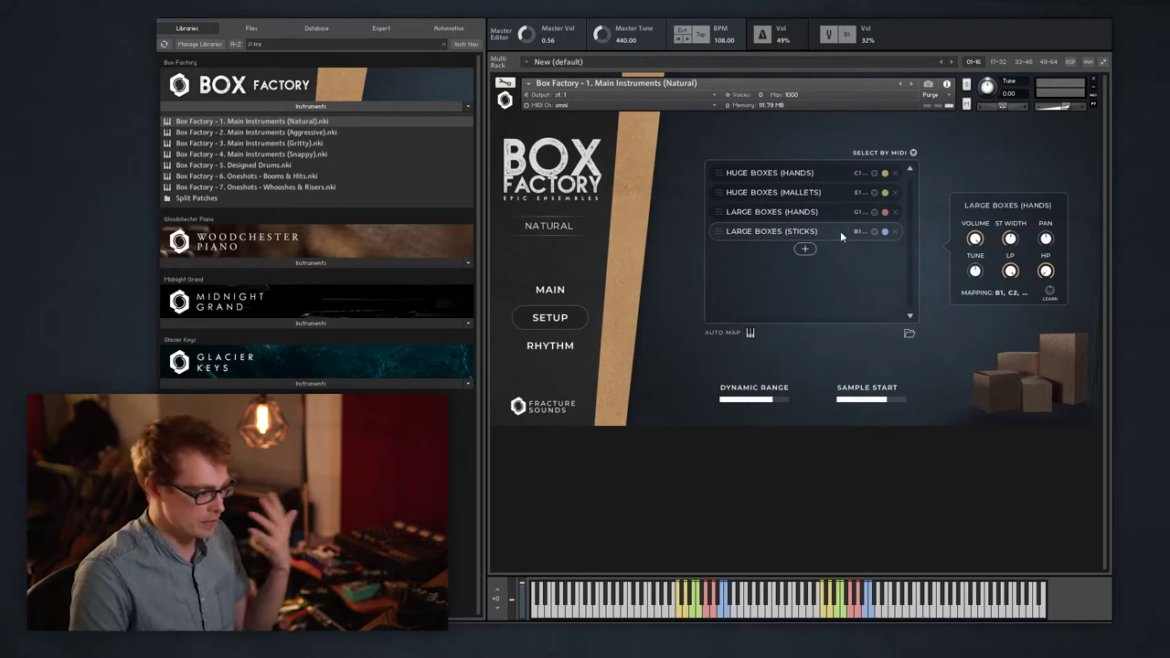
Step: Move Huge Boxes (Hands) below Huge Boxes (Mallets) in the articulation list
click(728, 335)
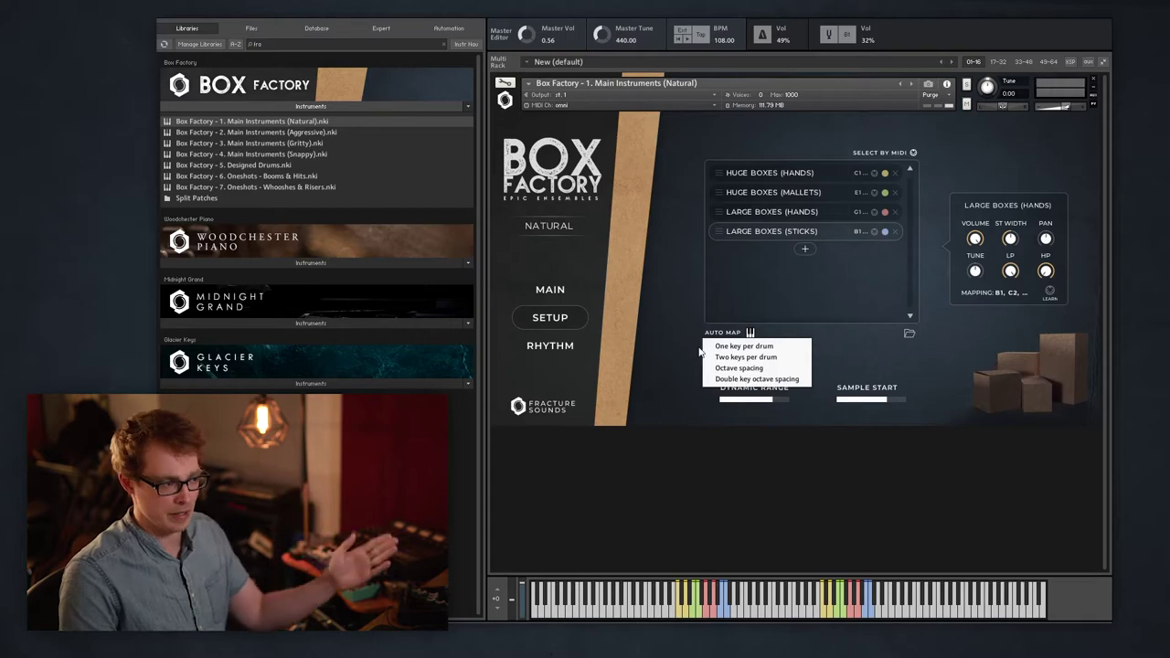
click(692, 340)
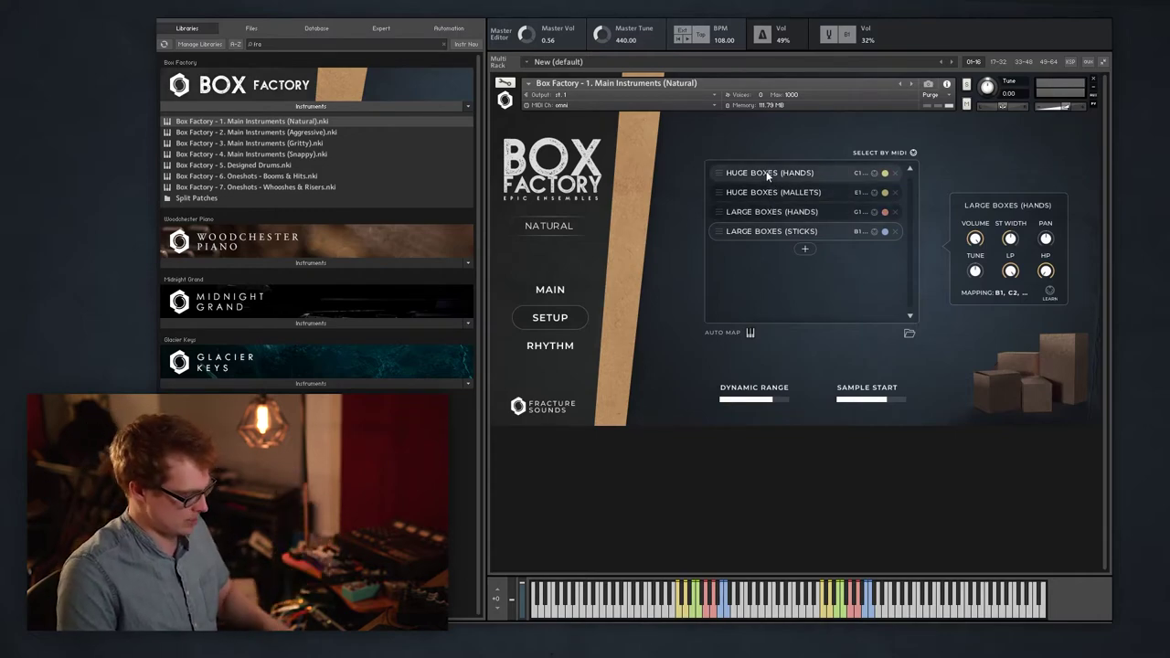
drag(710, 212, 712, 170)
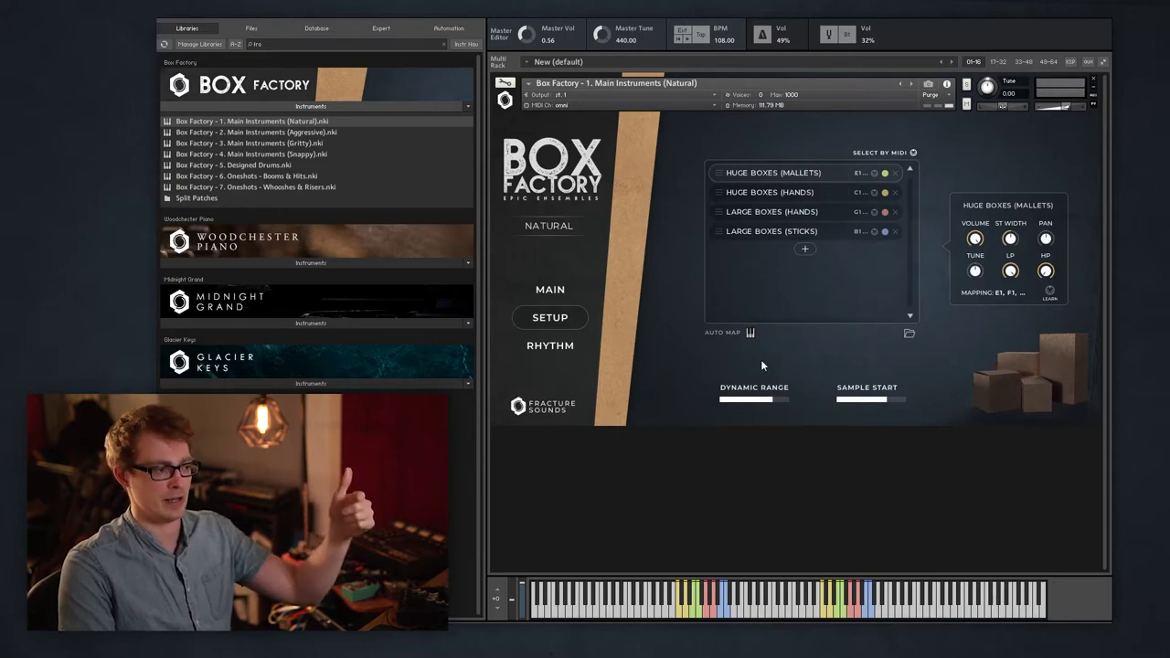
Step: Auto-map all four drums to two keys each, from C1 through C2
click(749, 333)
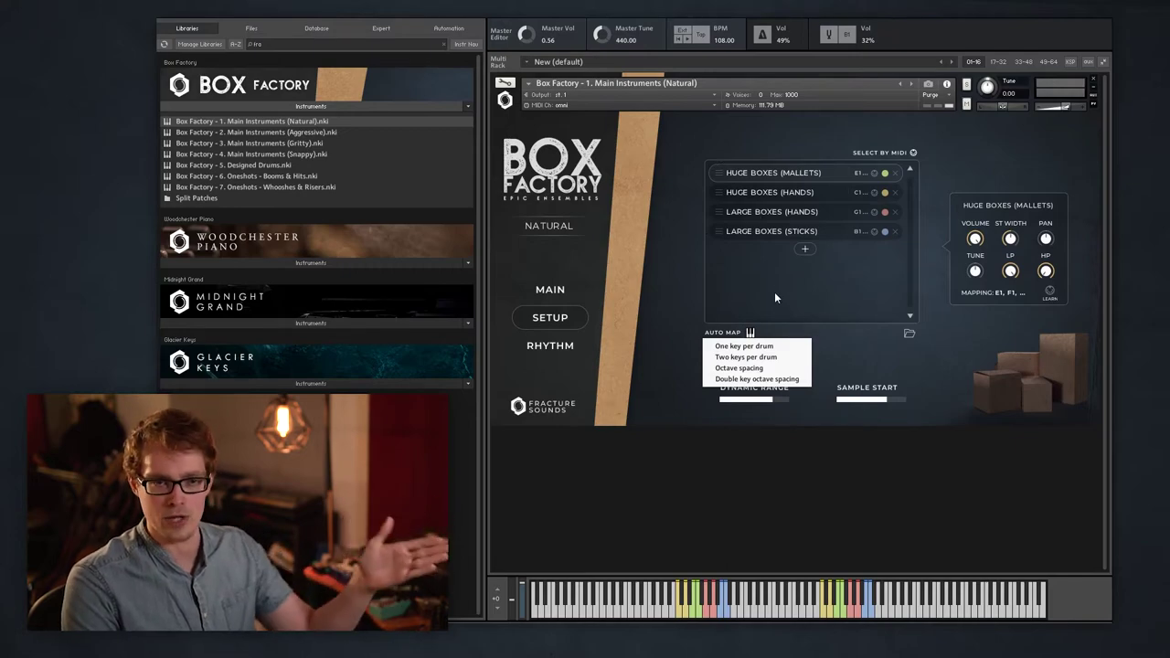
click(743, 345)
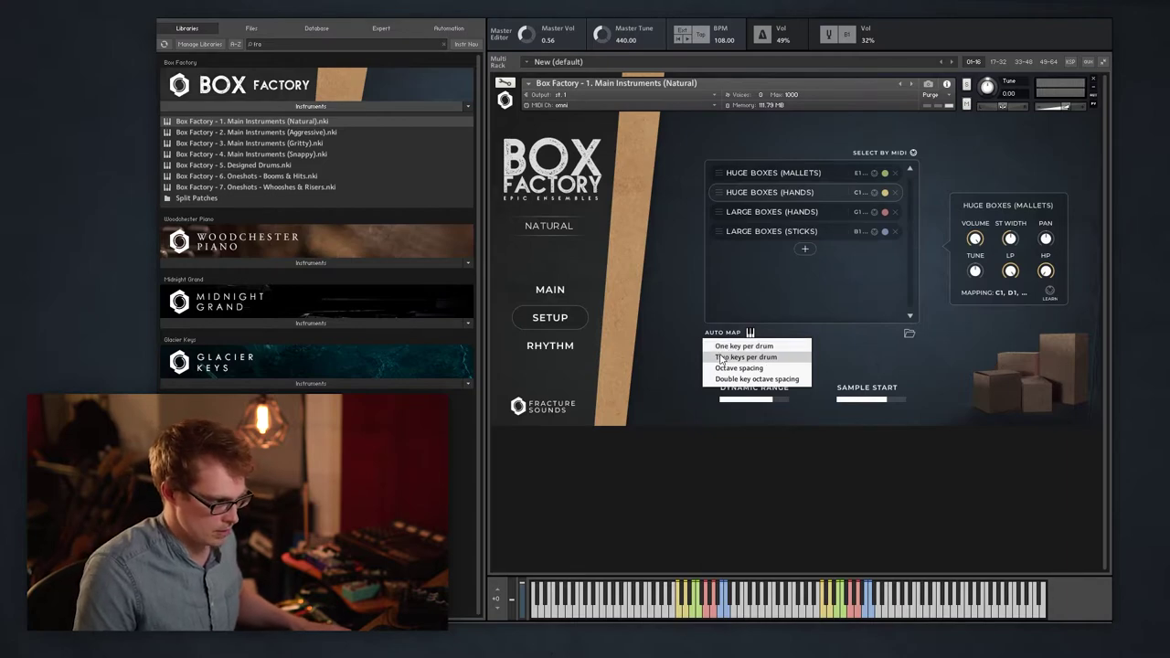
click(720, 358)
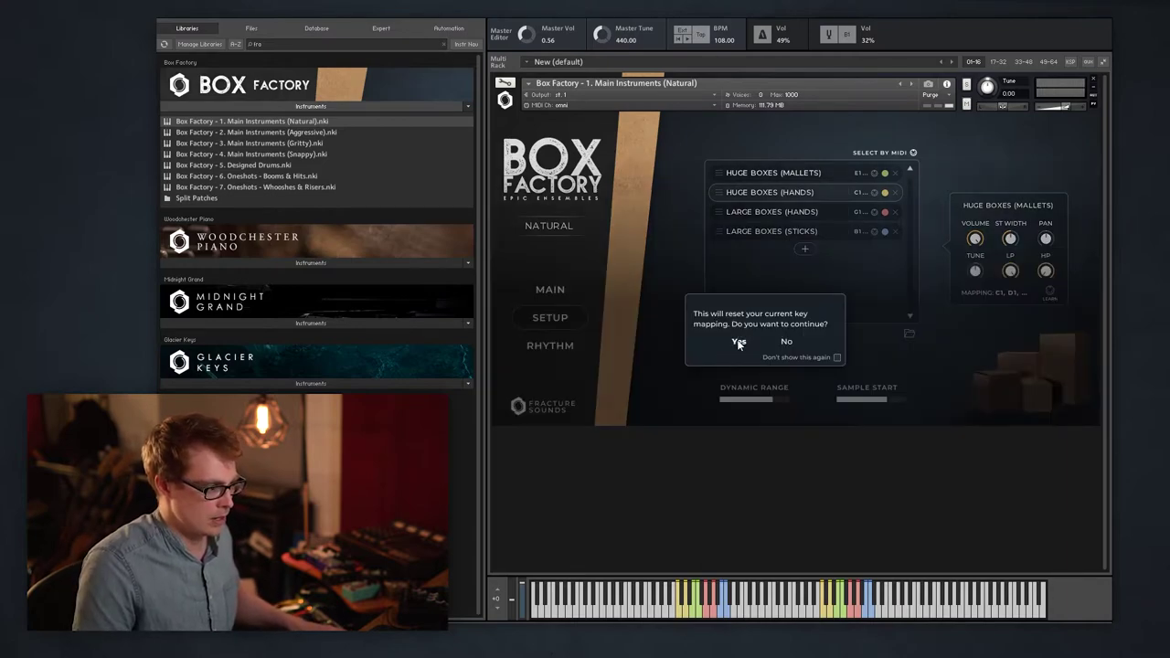
click(738, 339)
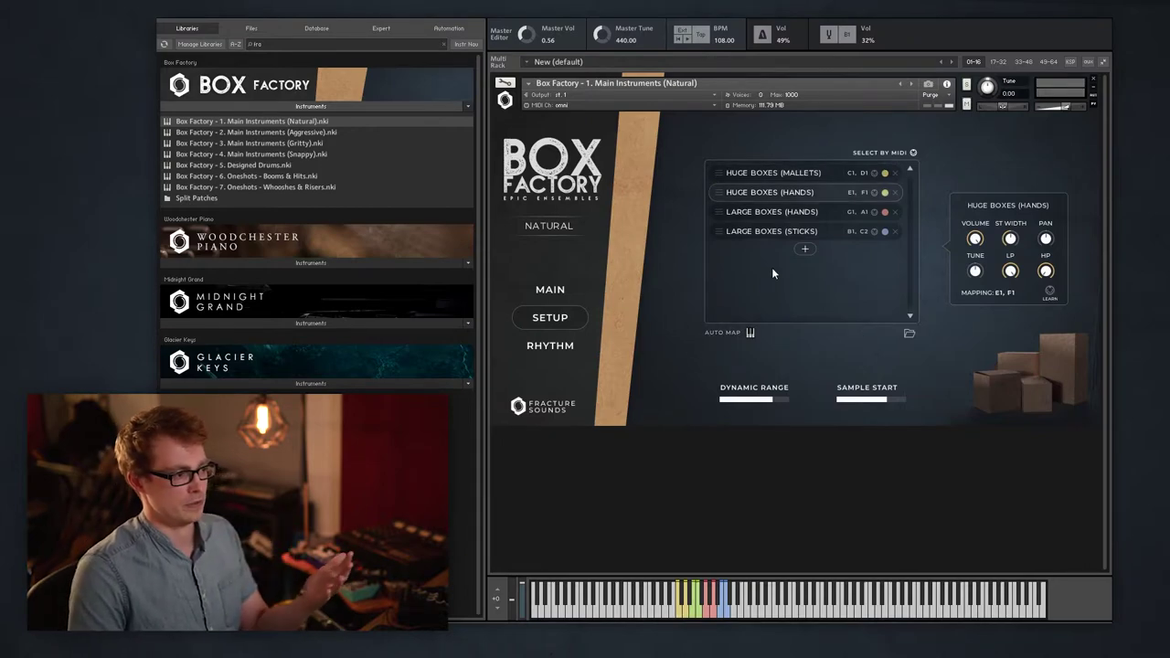
click(805, 248)
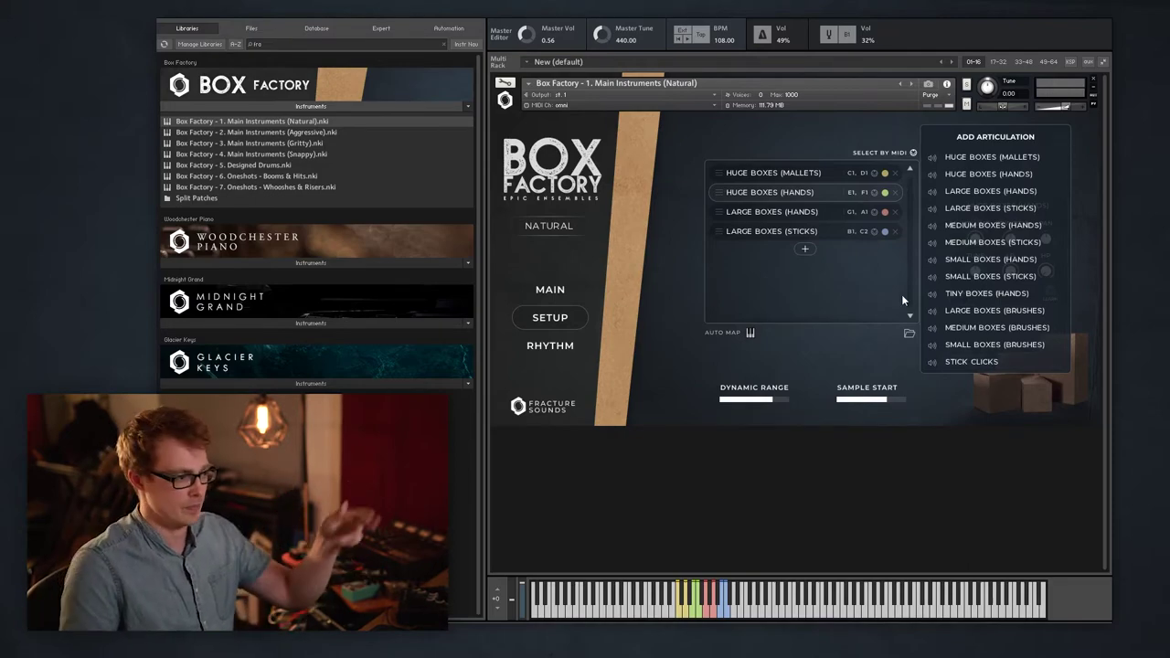
click(765, 293)
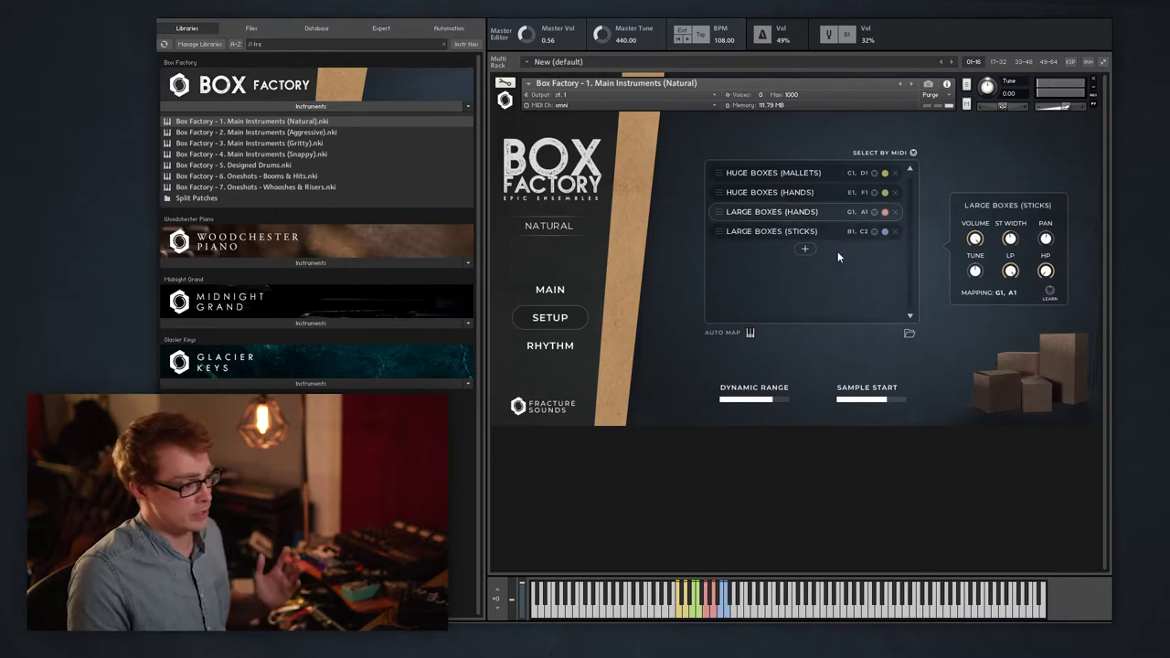
Step: Add three more Large Boxes (Hands) articulations to the set
click(802, 245)
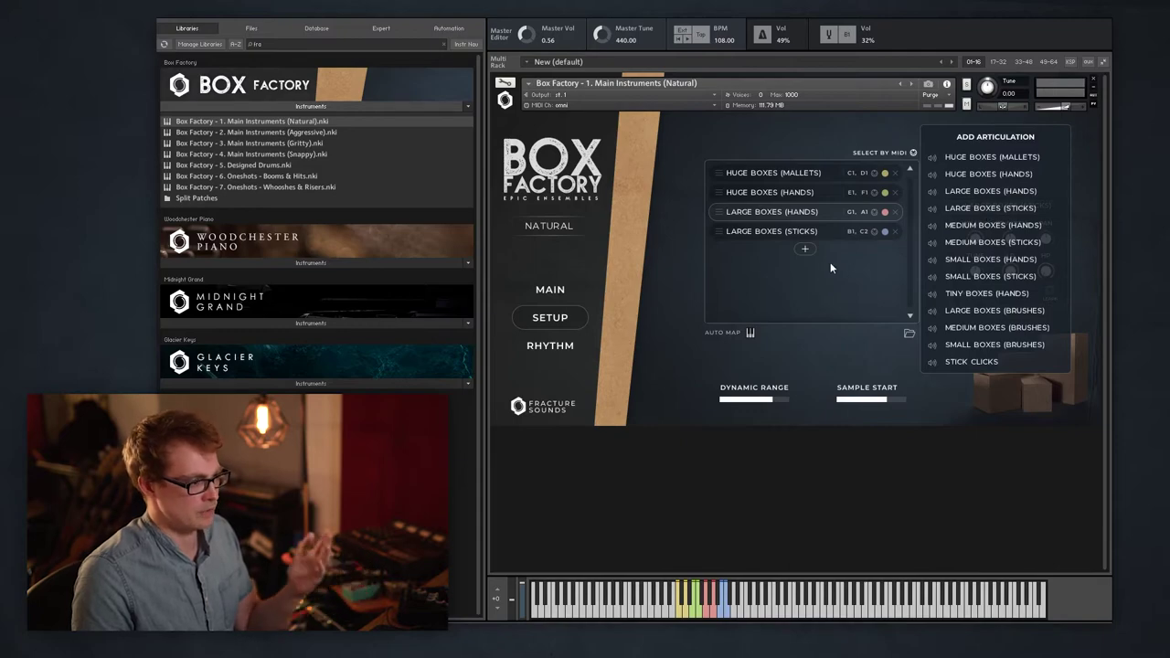
click(996, 192)
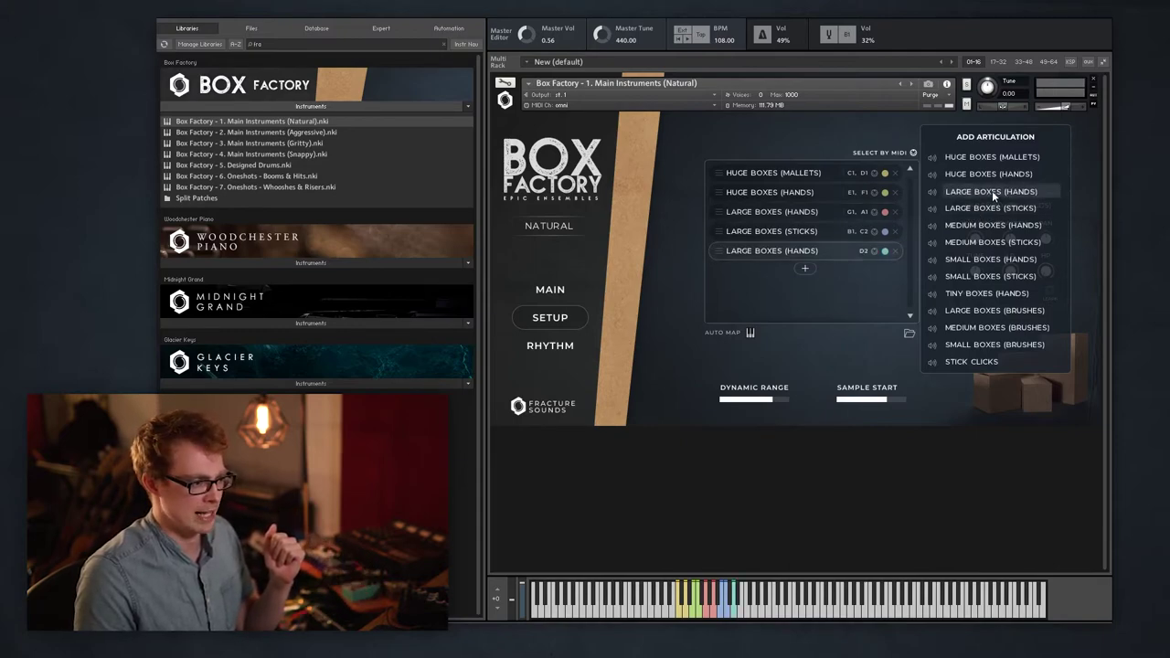
click(995, 193)
click(995, 193)
click(773, 335)
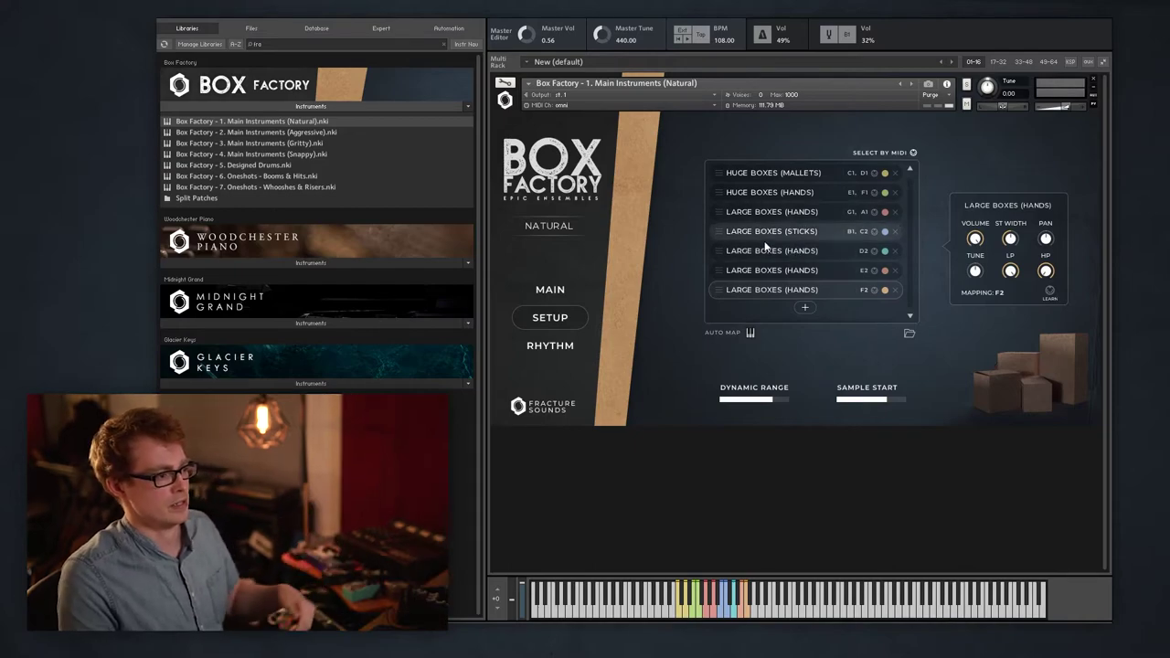
Step: Delete Large Boxes (Sticks) and auto-map one key per drum, C1 through A1
click(896, 232)
click(729, 335)
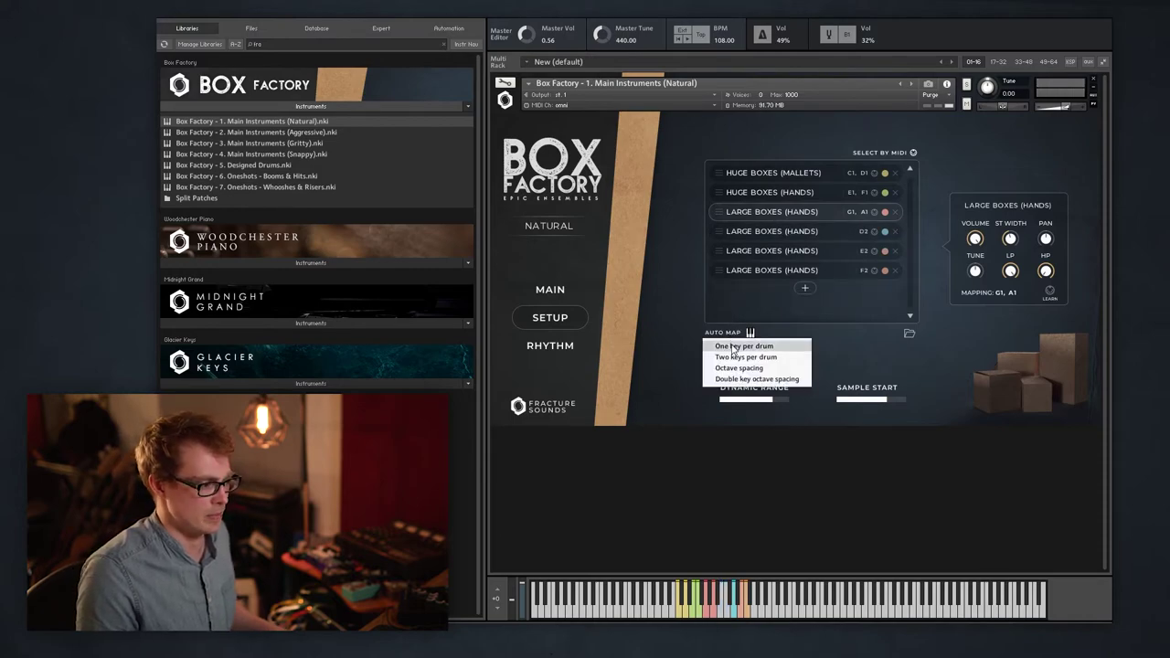
click(732, 347)
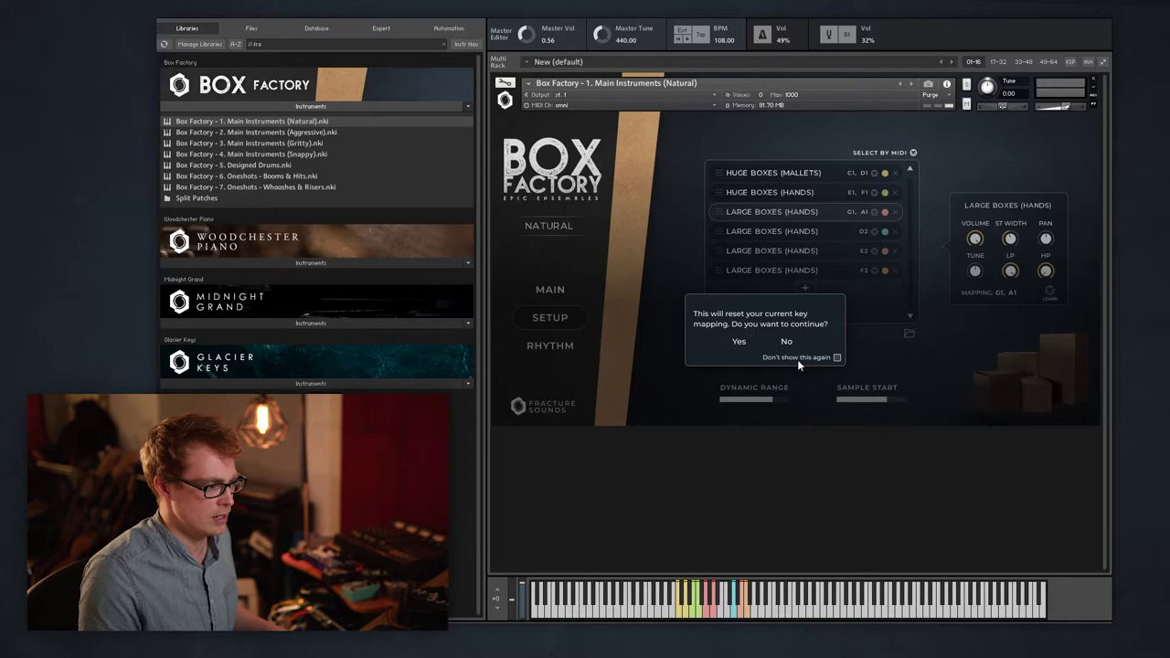
click(742, 344)
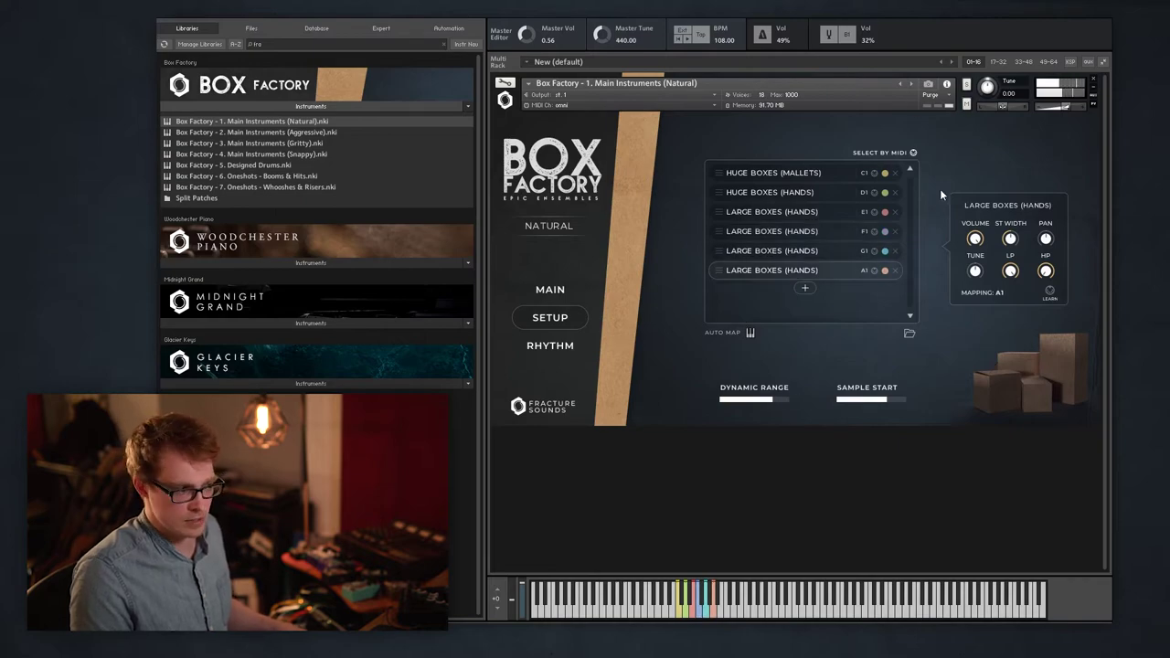
click(781, 216)
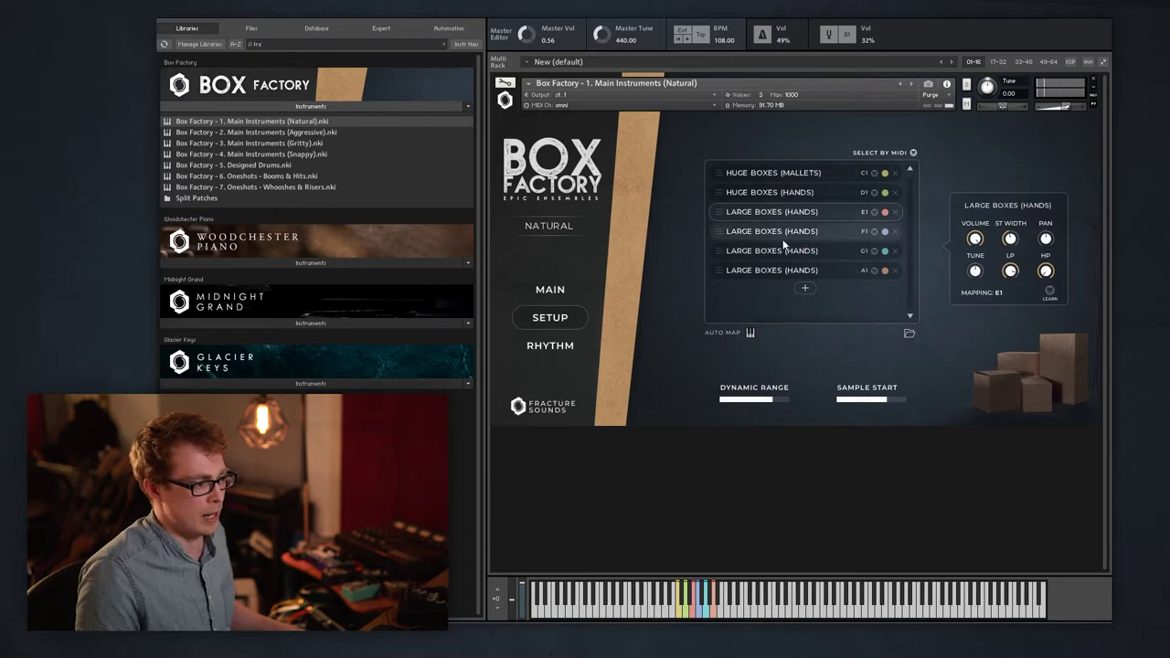
click(728, 251)
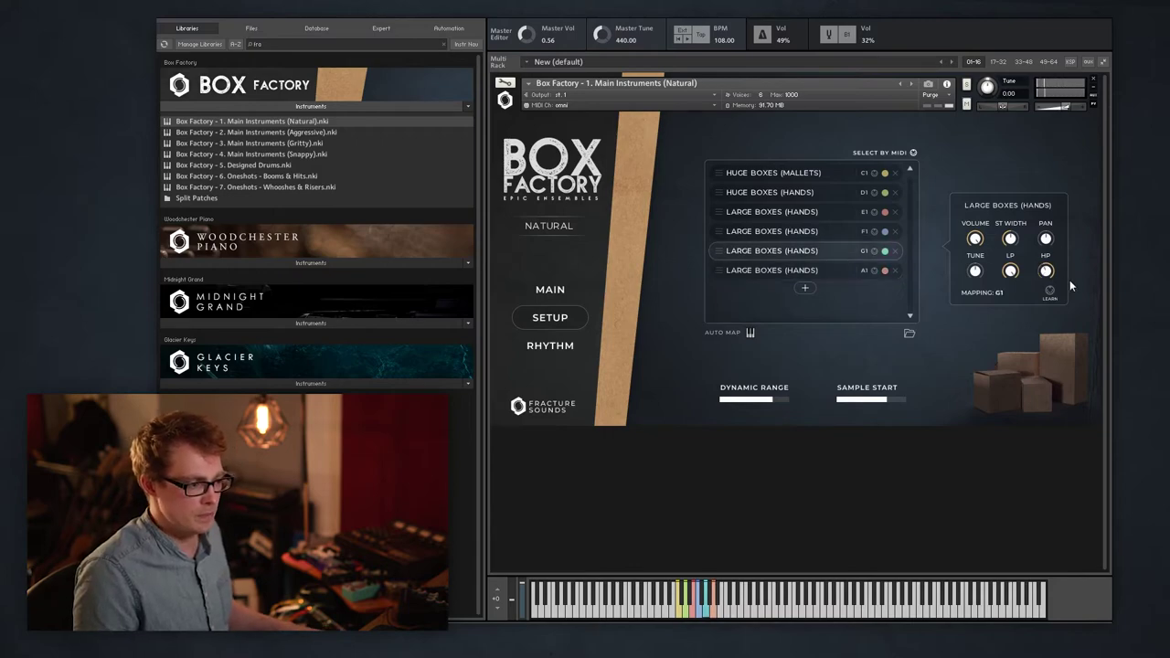
Step: Check the settings of the Large Boxes (Hands) articulation on A1
click(779, 271)
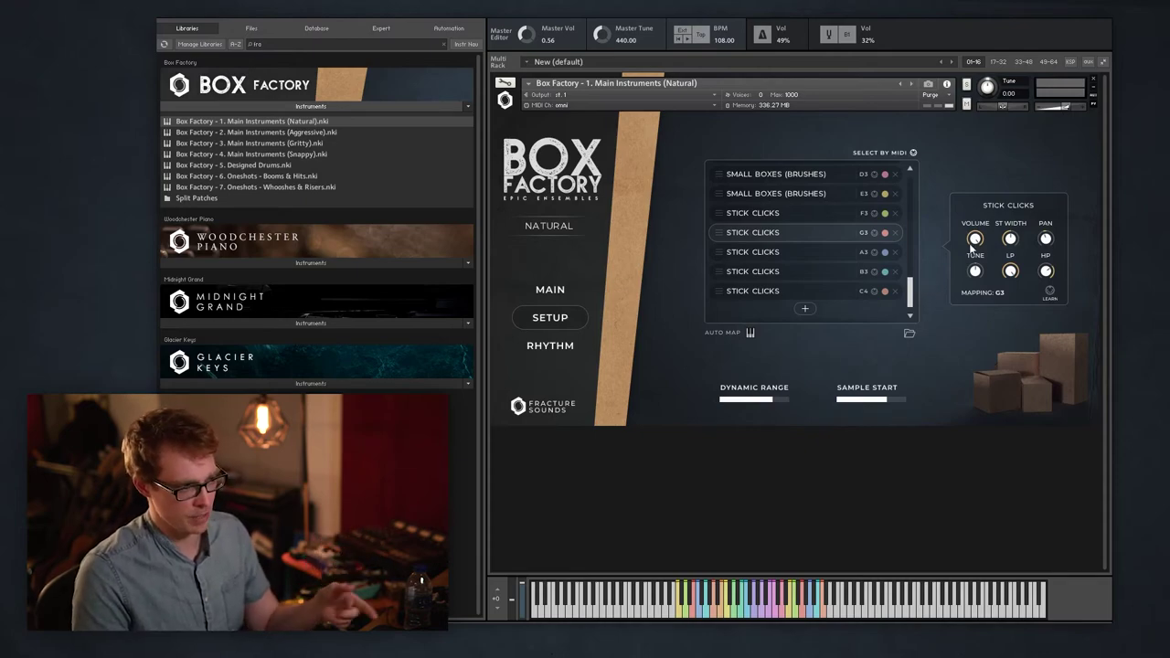
Step: Switch the A3 row's sound from Stick Clicks to Tiny Boxes (Hands) via the name dropdown
click(1017, 207)
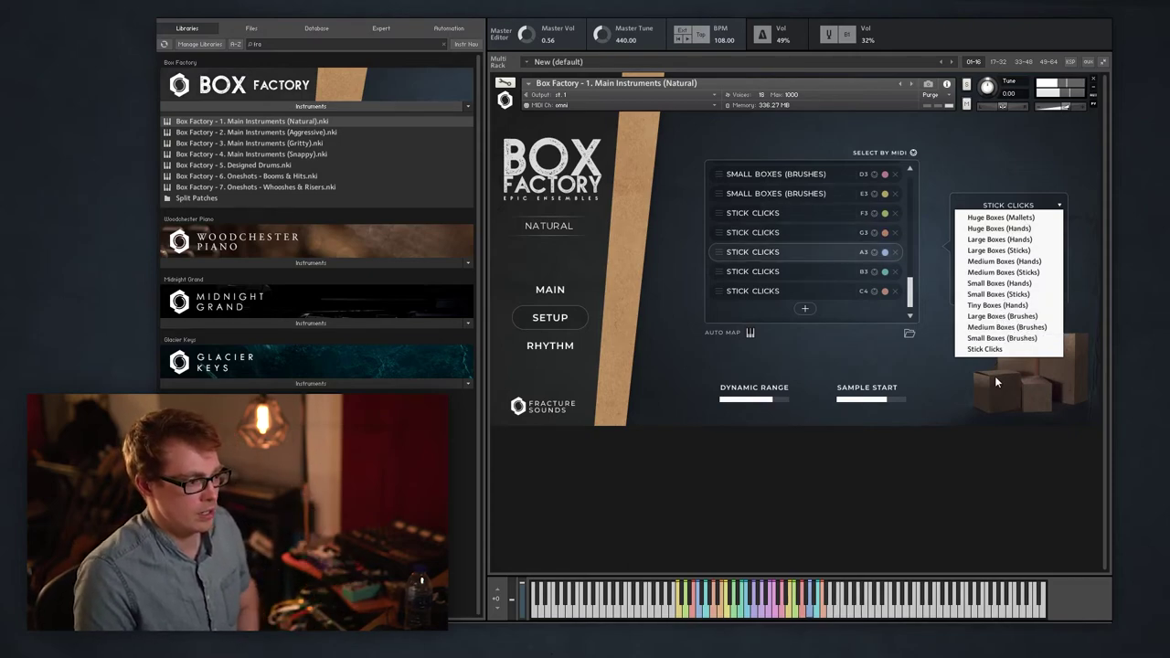
click(997, 306)
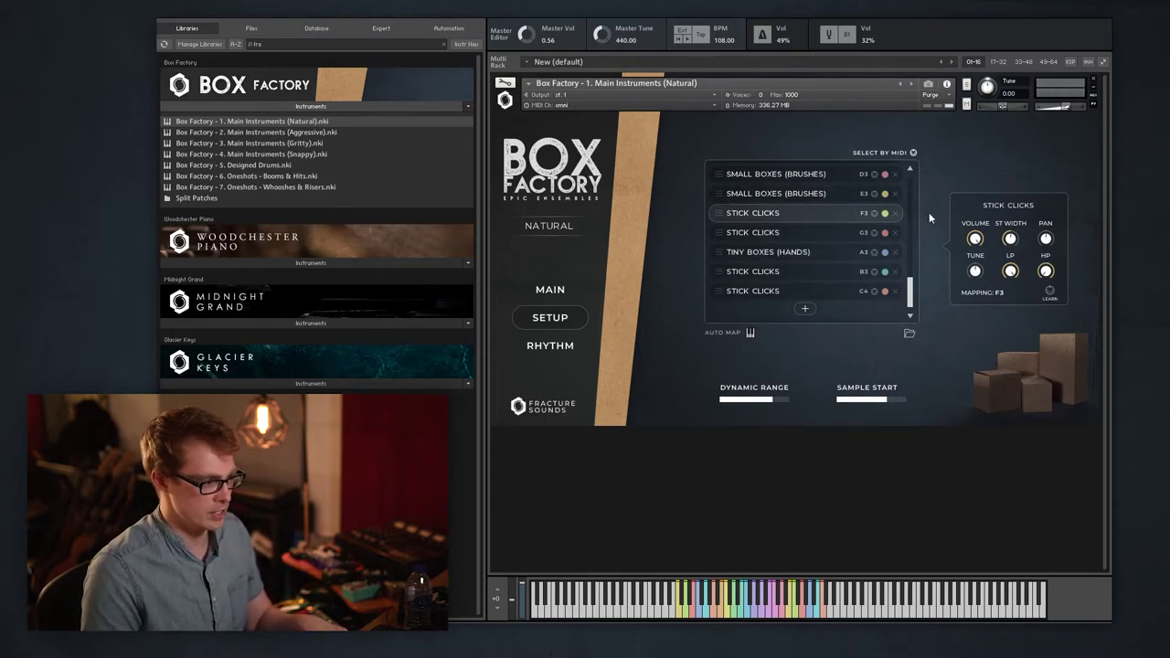
Step: Multi-select the G3, A3, B3 and C4 articulation slots so the panel shows MULTIPLE ARTICS
shift+click(761, 291)
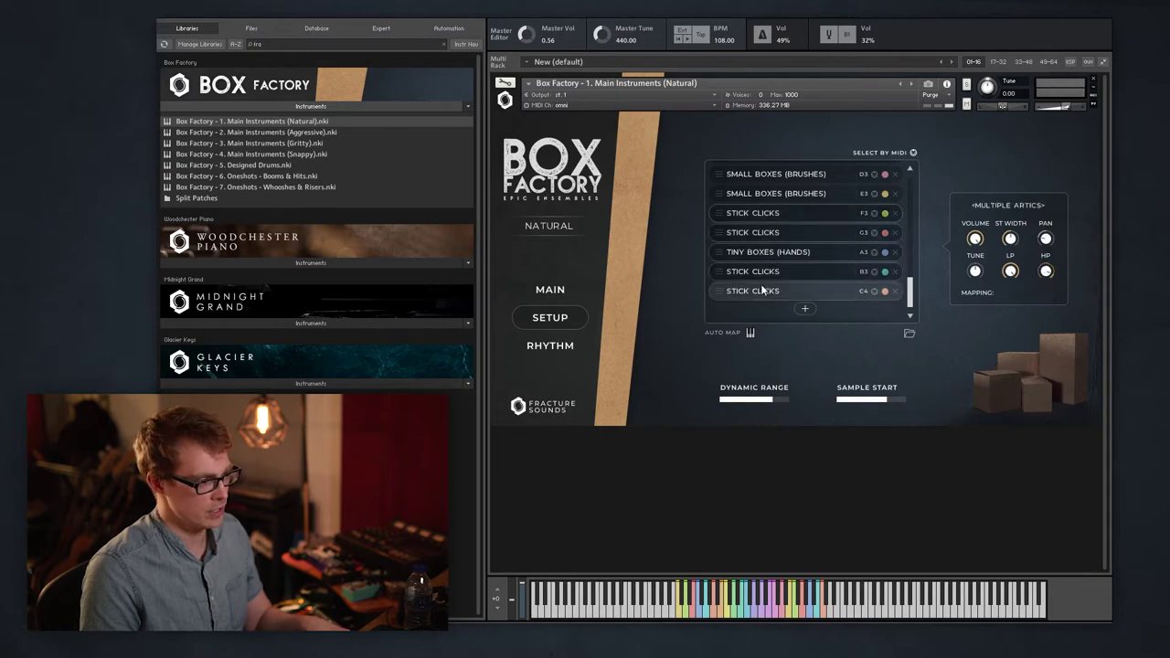
click(774, 195)
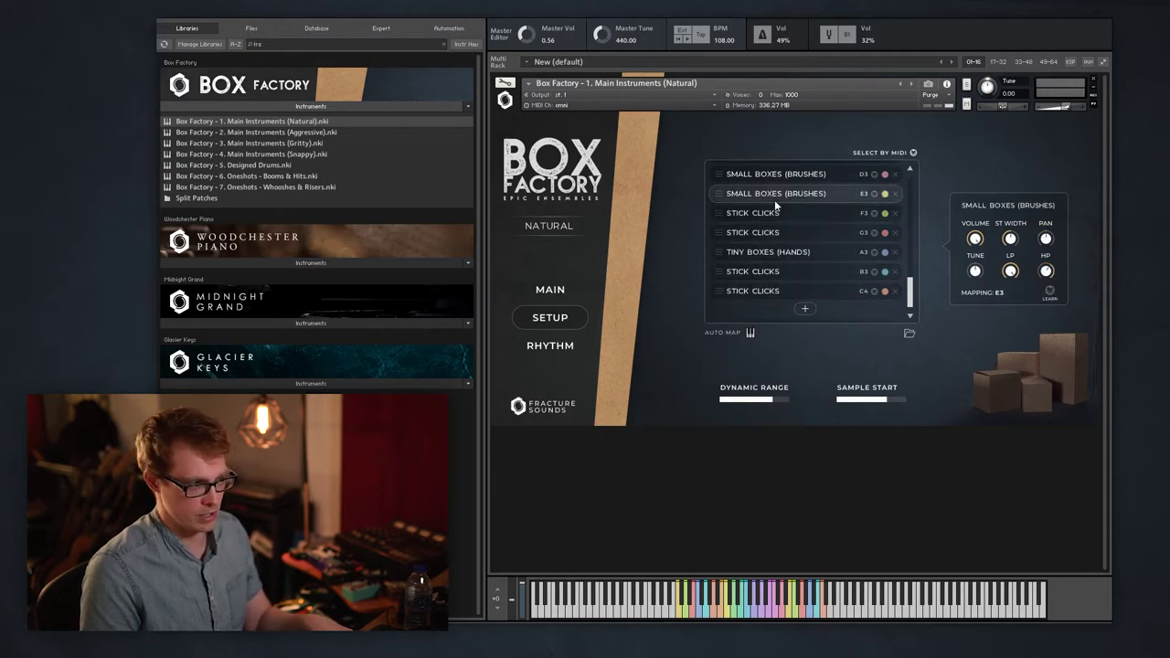
ctrl+click(764, 253)
ctrl+click(753, 215)
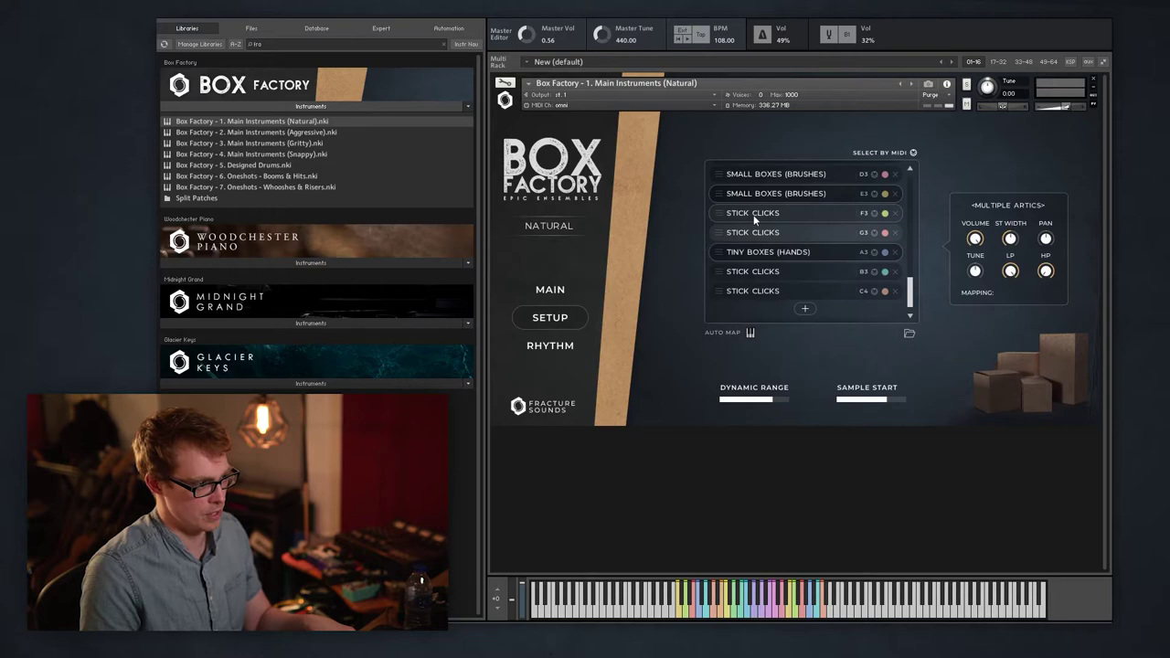
ctrl+click(755, 293)
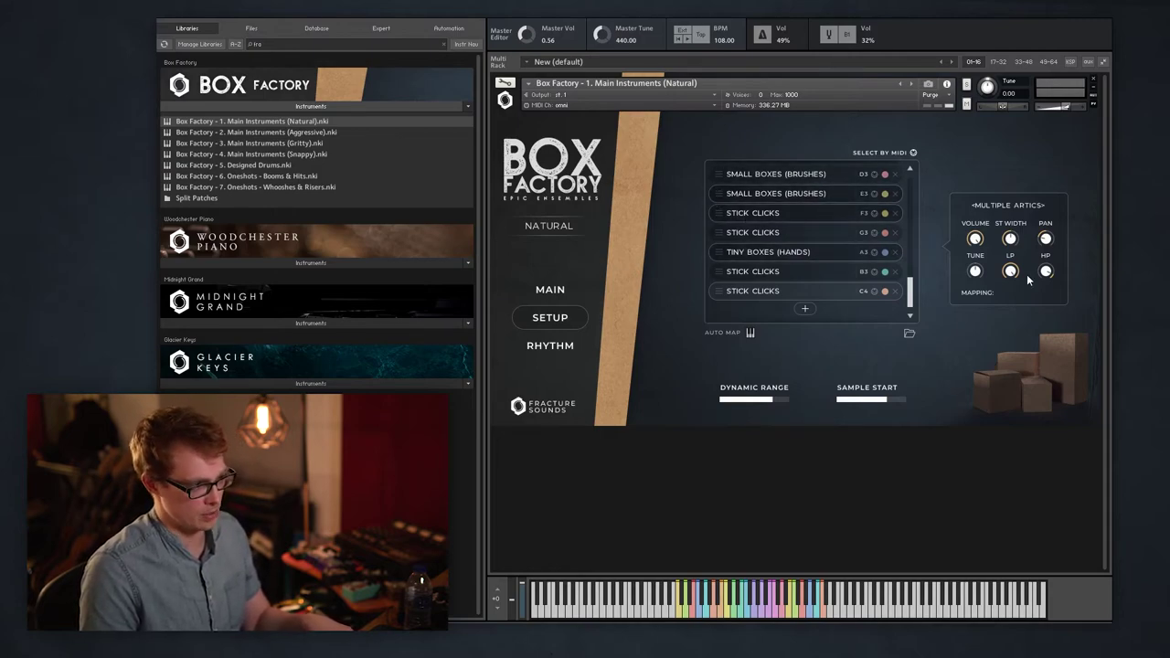
click(754, 233)
click(746, 292)
ctrl+click(764, 273)
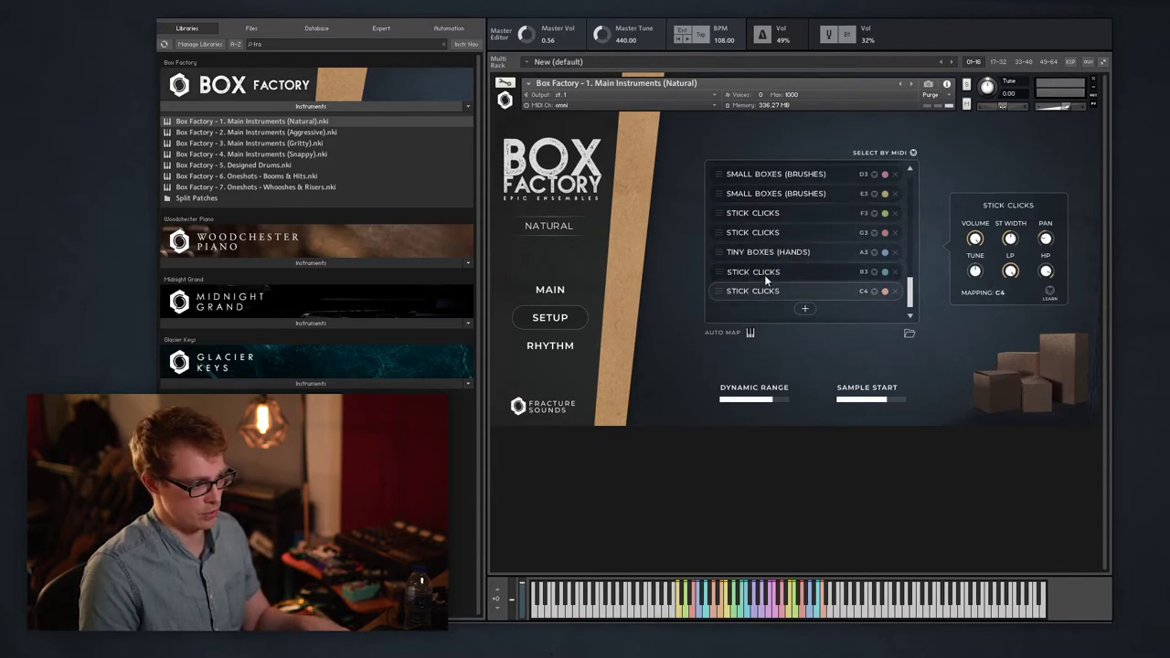
ctrl+click(765, 232)
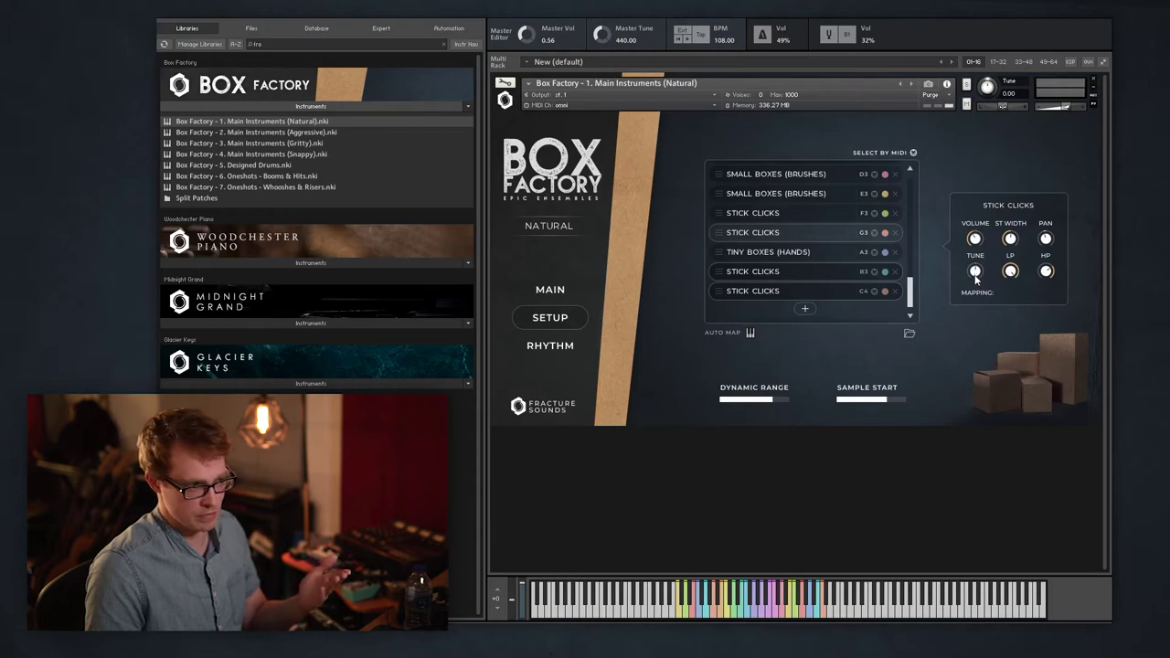
click(825, 252)
click(801, 291)
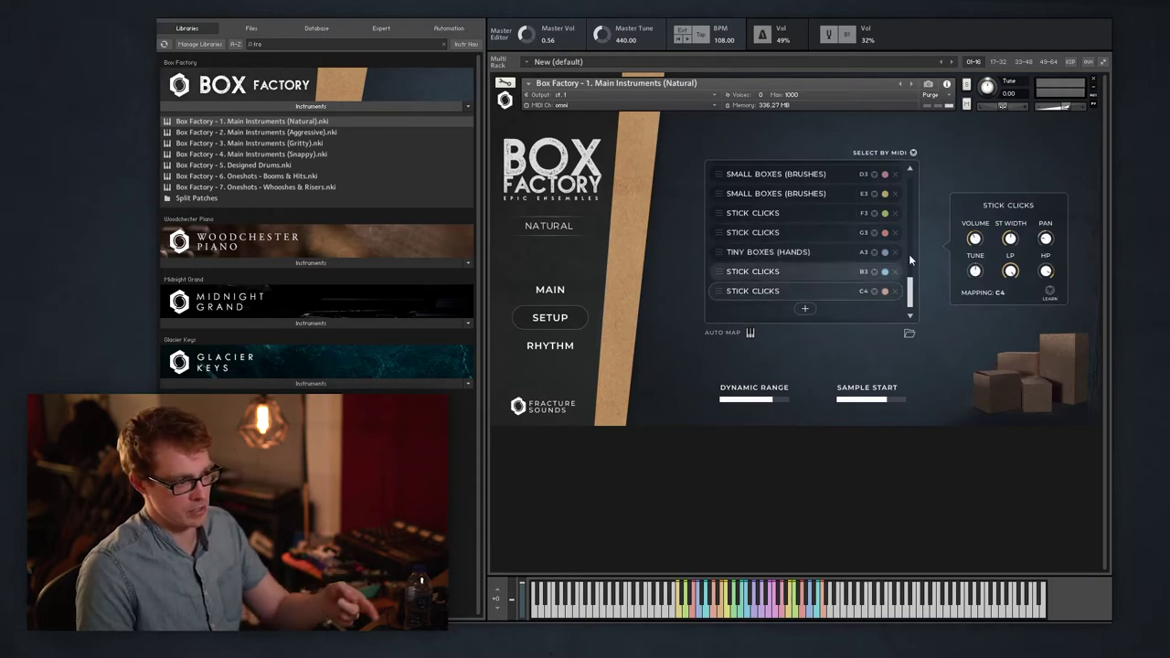
shift+click(776, 233)
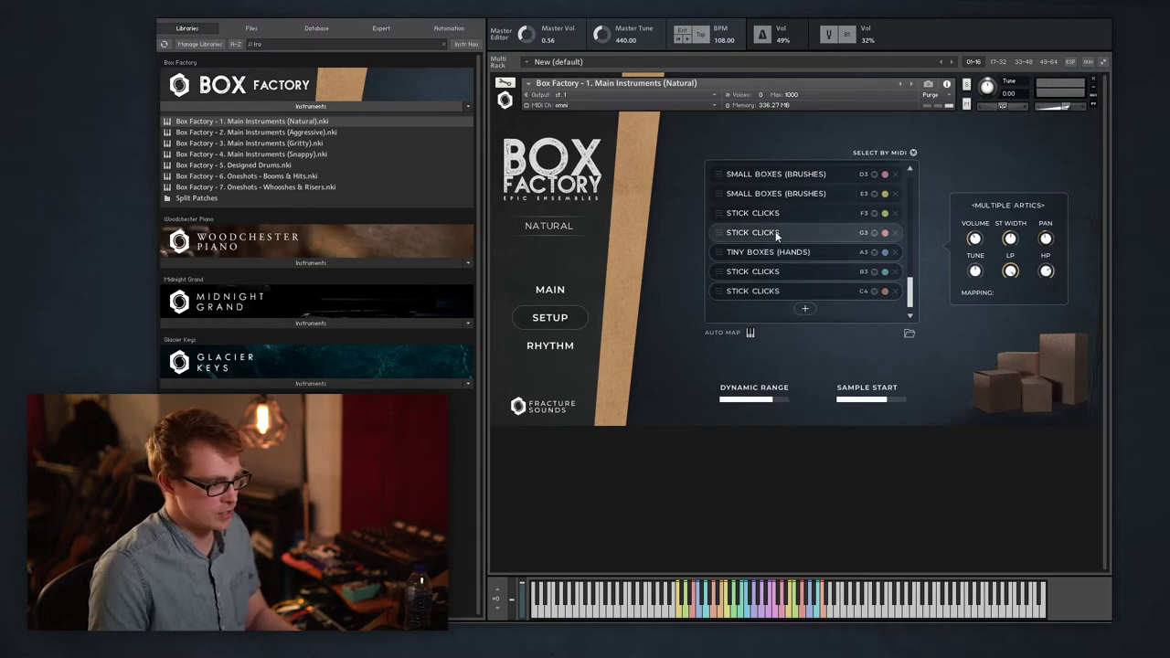
Step: Change the four grouped G3–C4 slots to Medium Boxes (Sticks)
click(1002, 205)
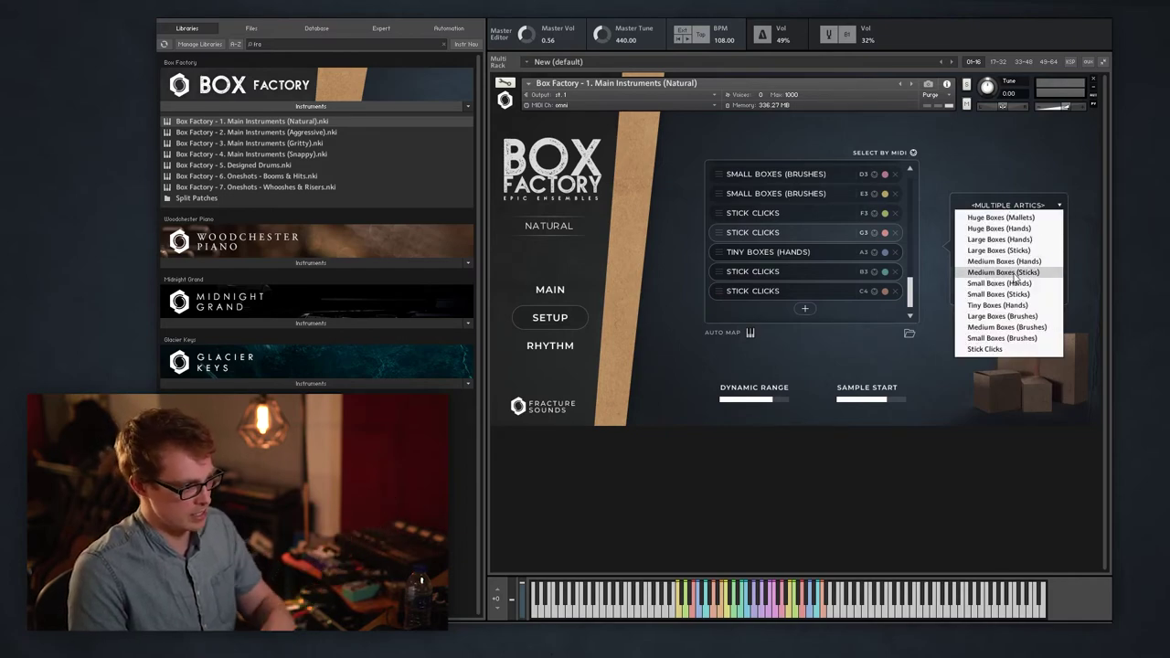
click(1017, 273)
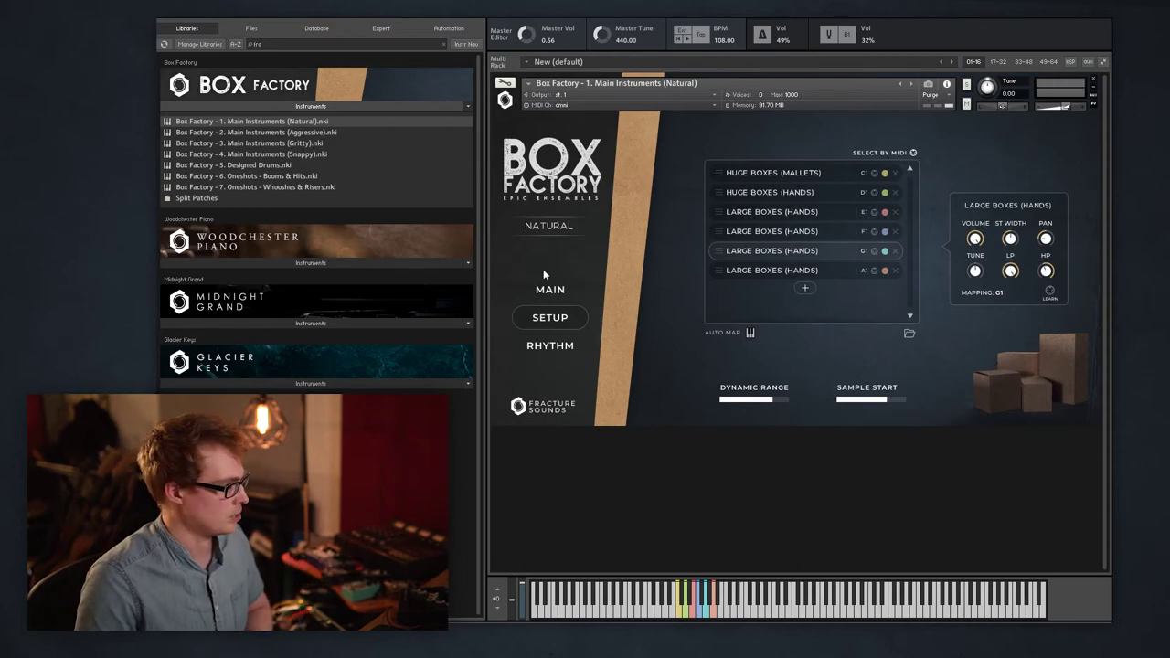
Step: Replace Natural with 3. Main Instruments (Gritty).nki and show its SETUP articulation page
mouse_move(282, 144)
mouse_down()
mouse_move(841, 219)
mouse_move(839, 230)
mouse_up()
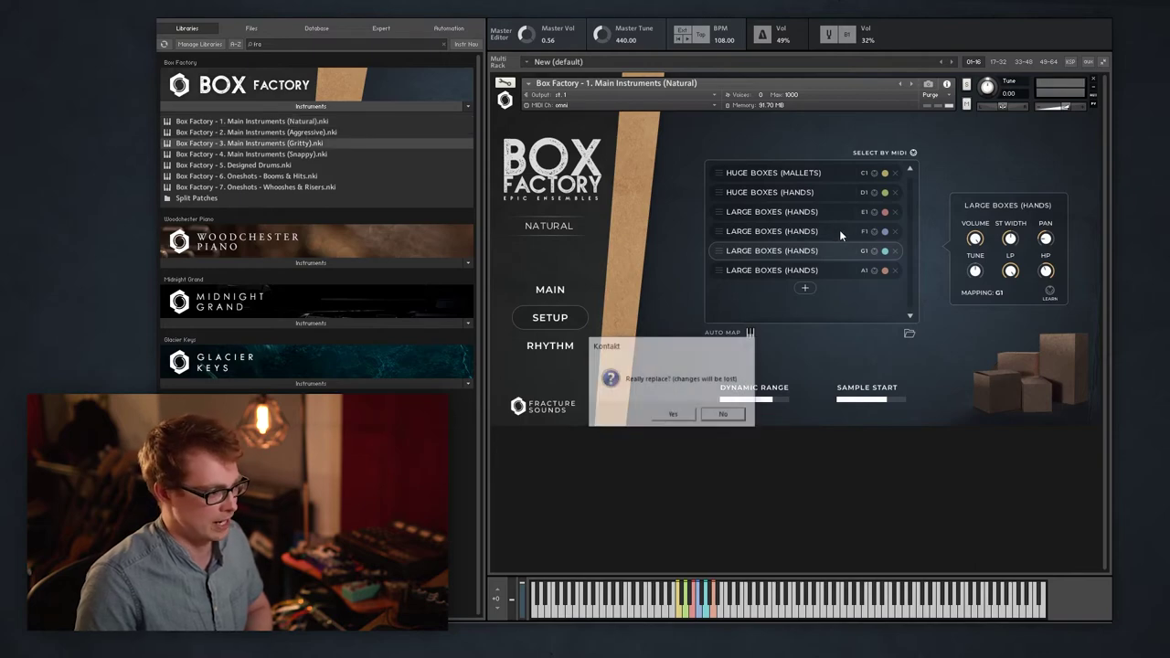
click(673, 414)
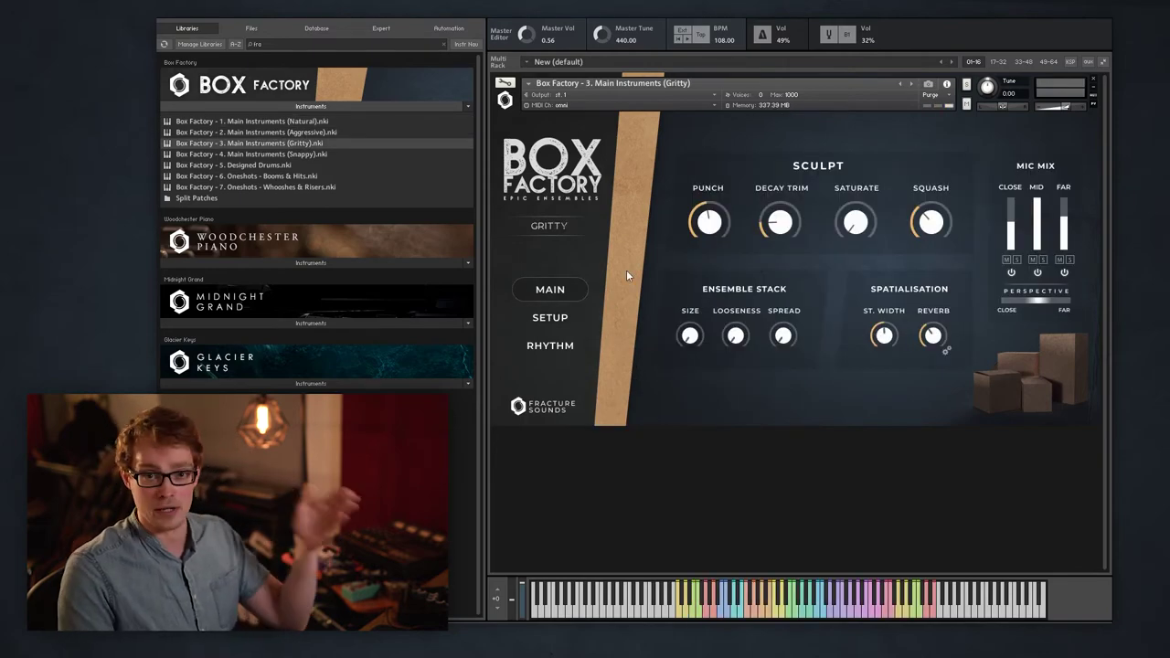
click(571, 316)
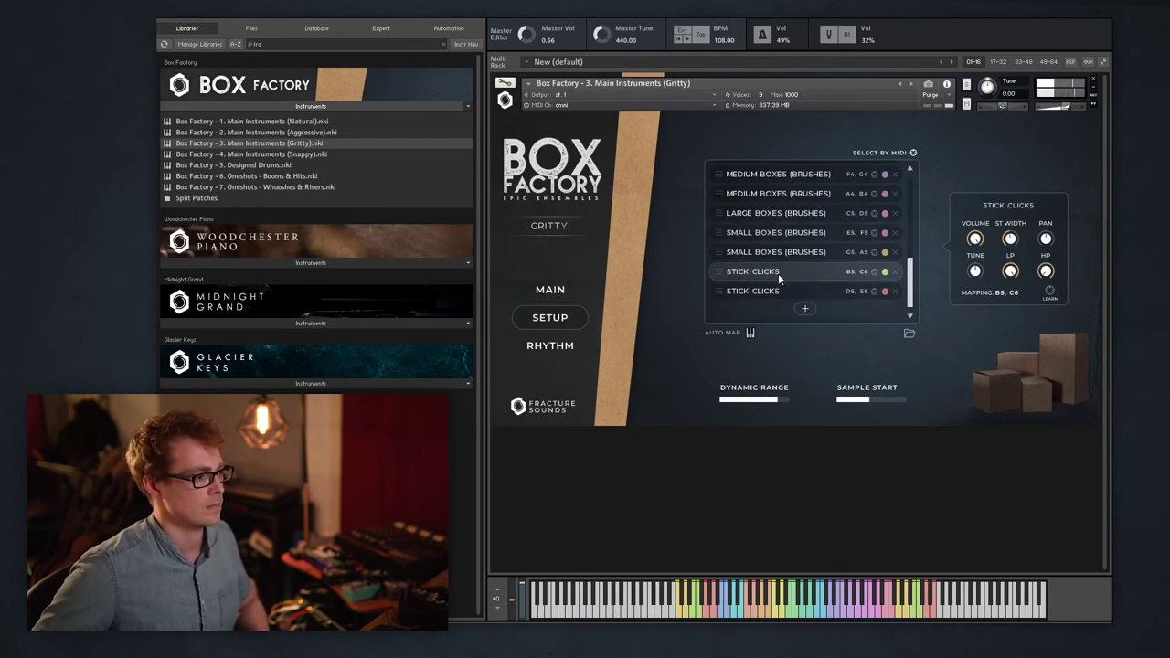
Step: Append four Stick Clicks slots on F6, G6, A6 and B6 after the D6–E6 slot
click(778, 273)
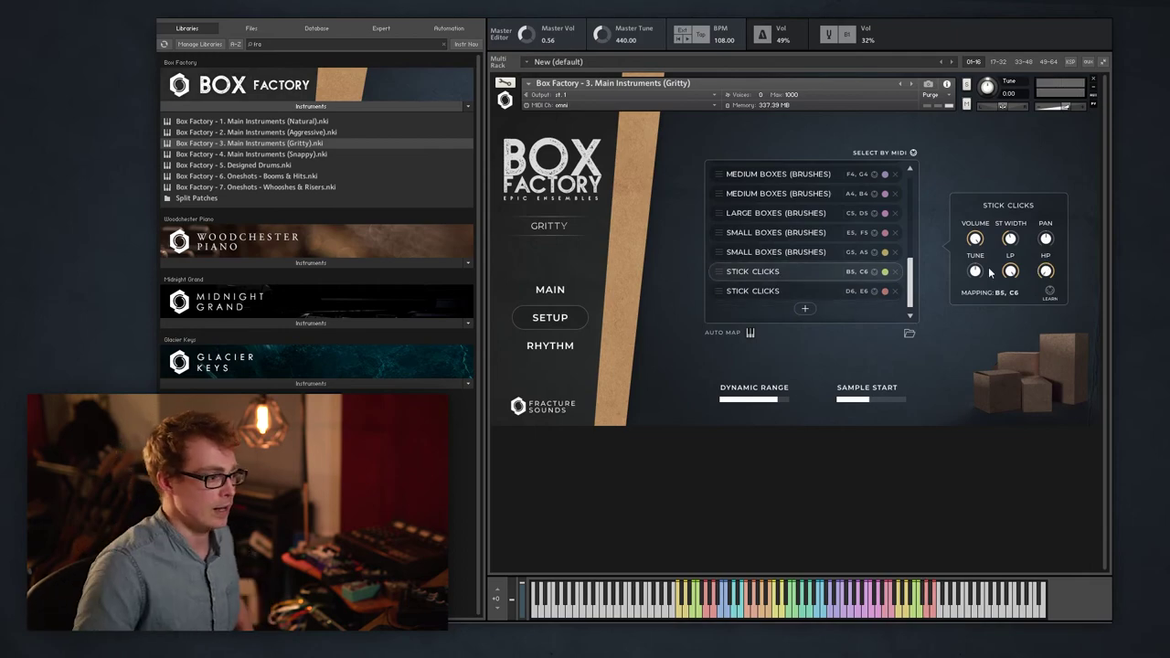
click(801, 310)
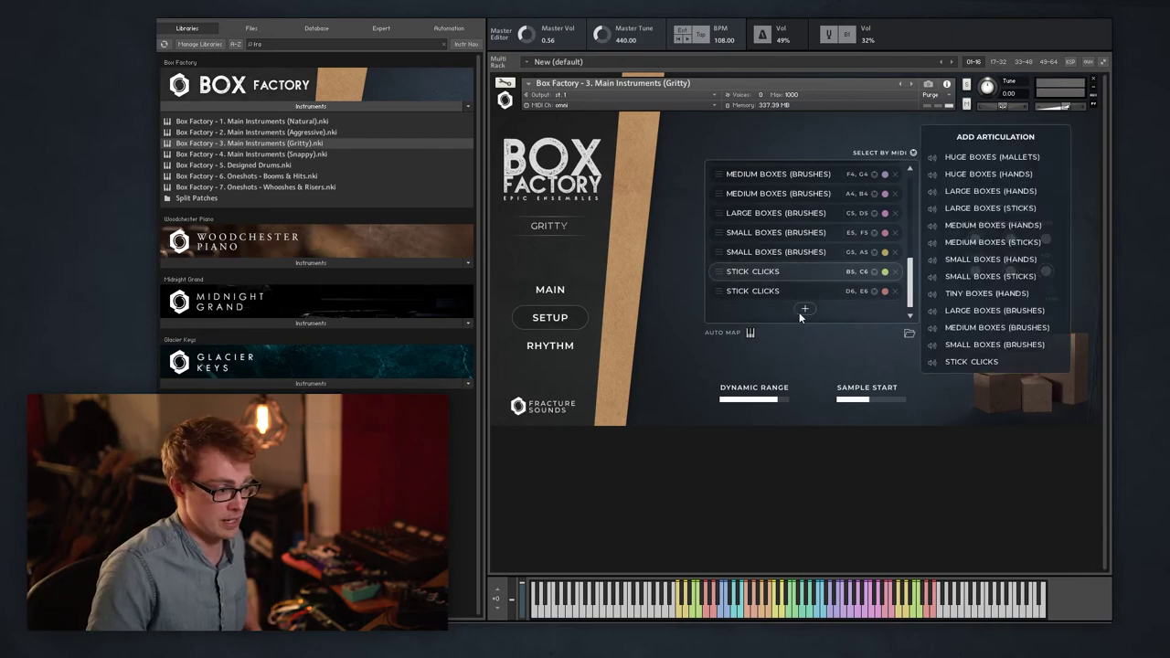
click(961, 362)
click(962, 362)
click(962, 362)
click(962, 361)
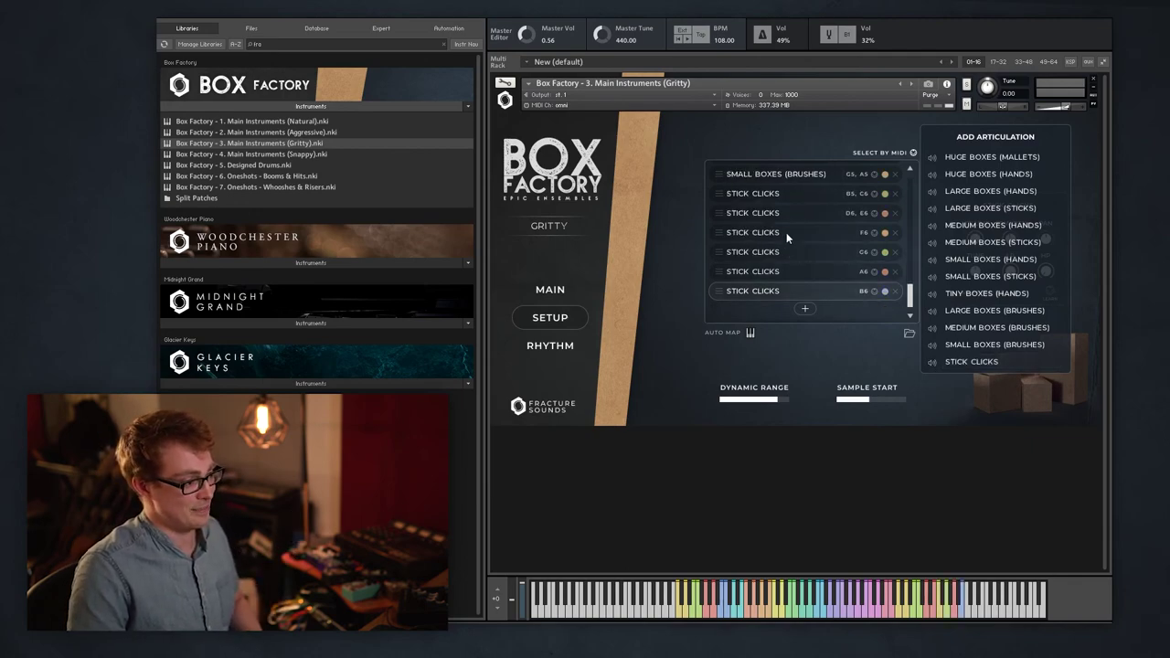
click(758, 232)
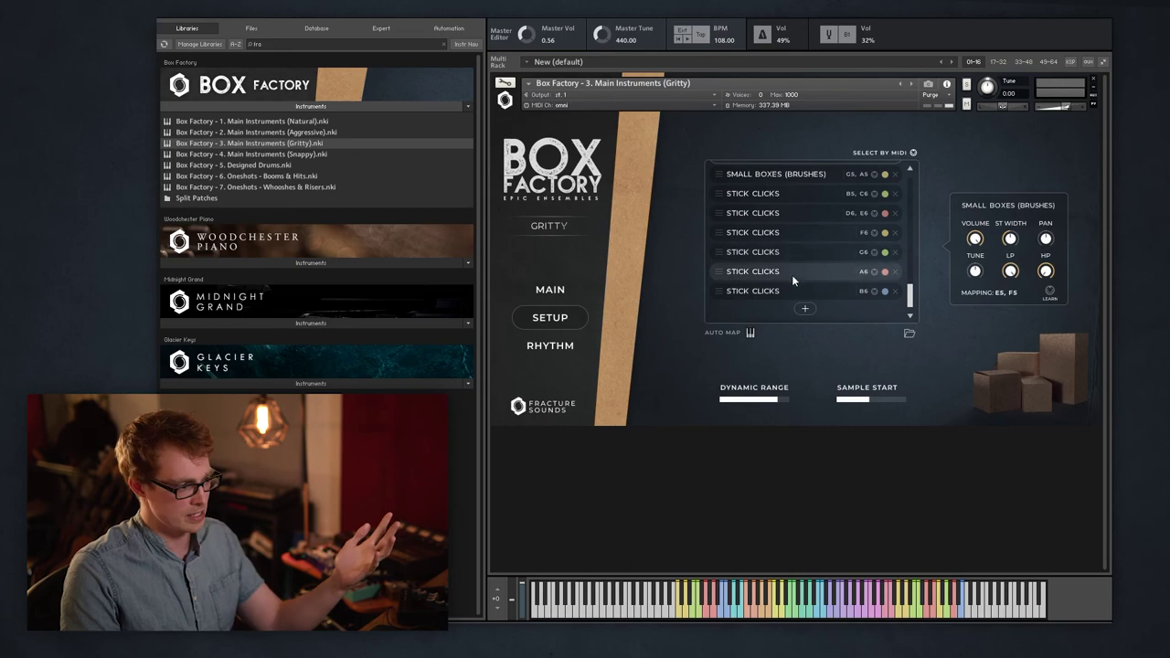
Step: Save the Gritty articulation setup as the 'demo preset' .nka file
click(909, 335)
text(demo preset)
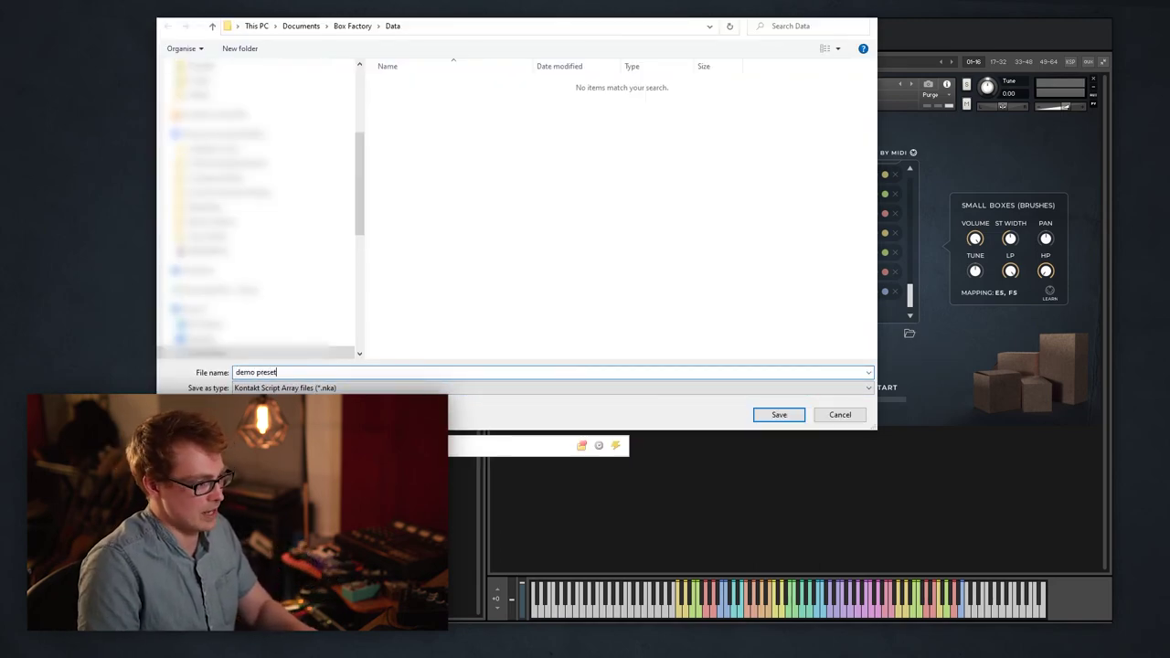
key(Return)
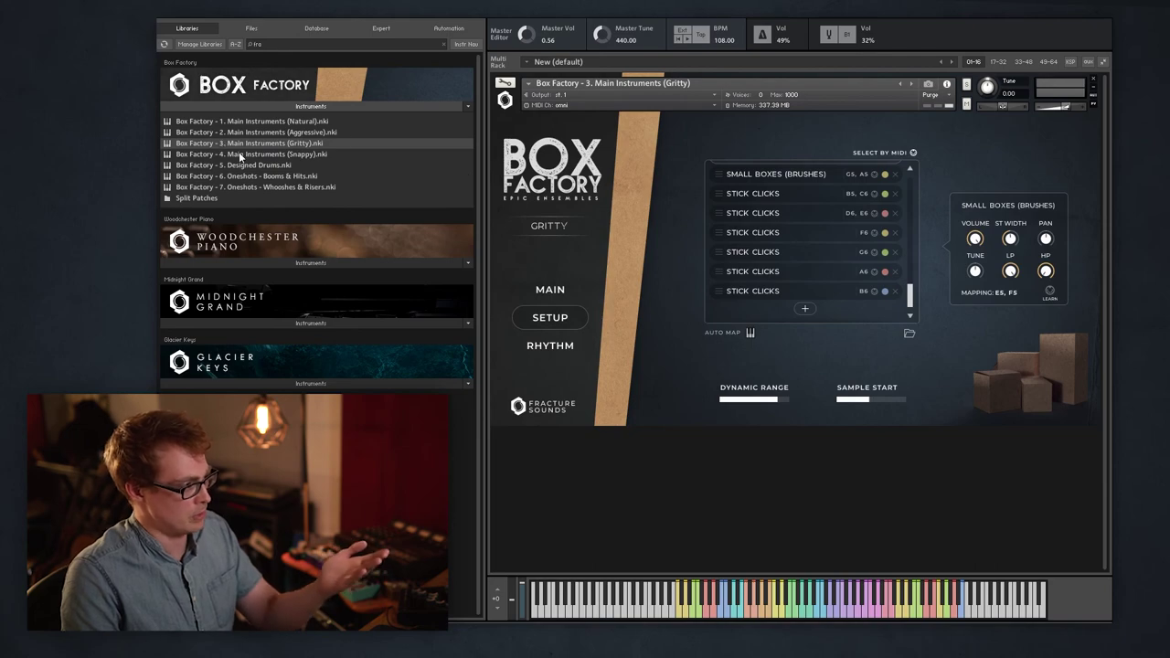
Step: Add 4. Main Instruments (Snappy).nki as a second instrument and start loading a preset into its setup
click(239, 152)
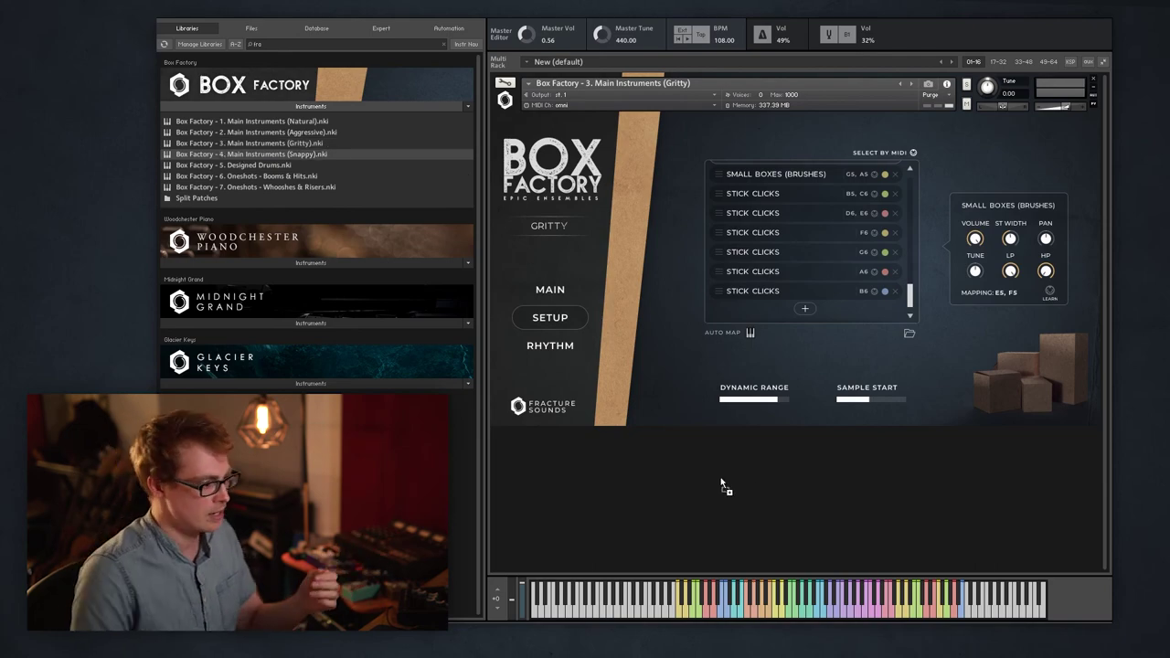
drag(721, 485, 700, 444)
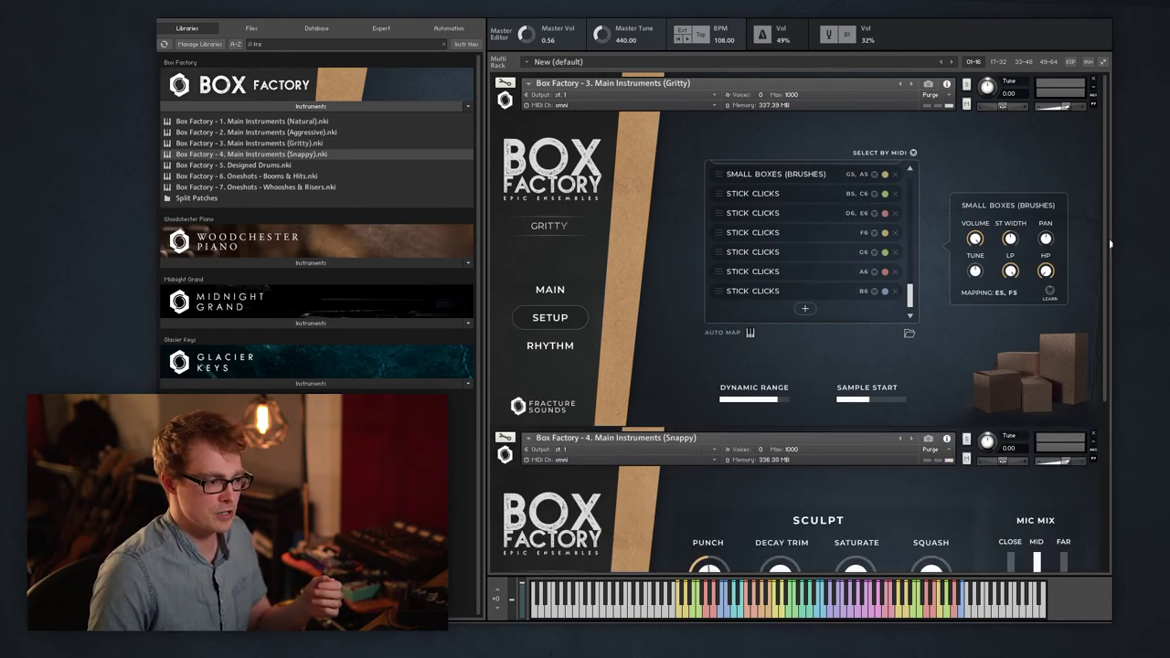
scroll(1103, 342, down, 5)
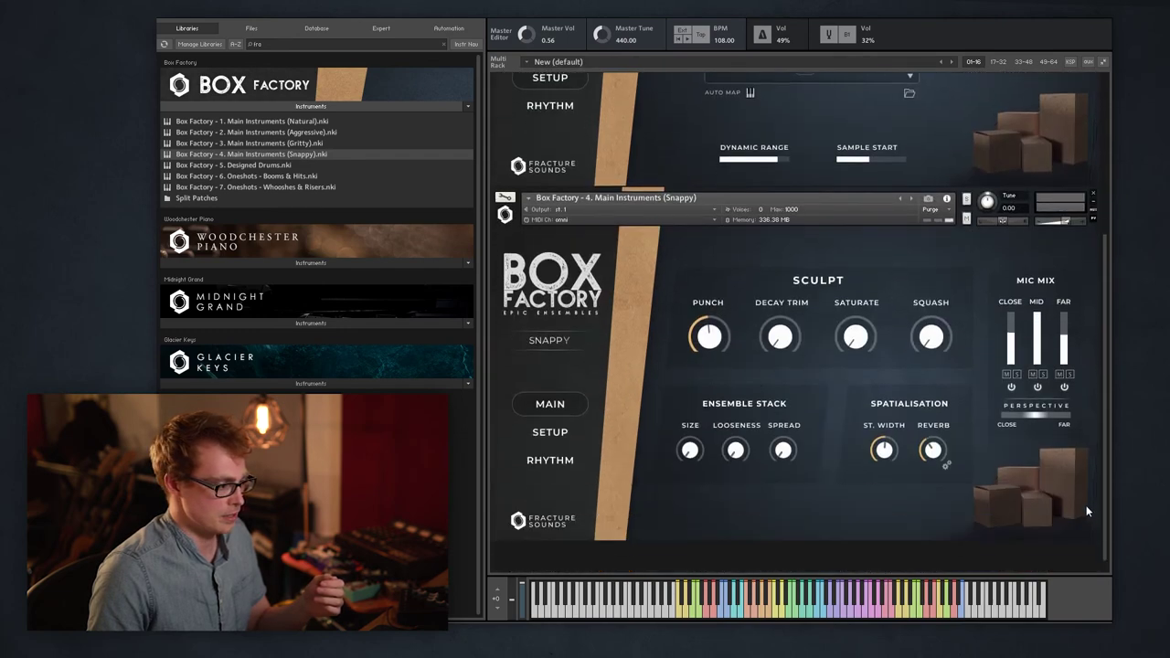
click(550, 418)
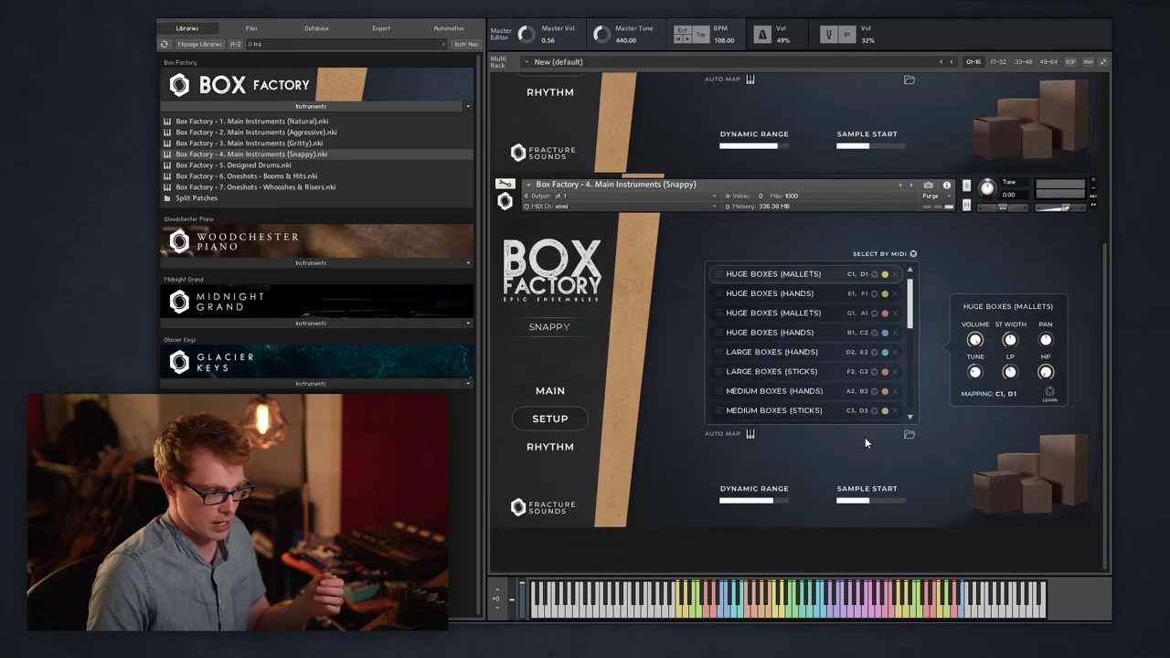
click(925, 446)
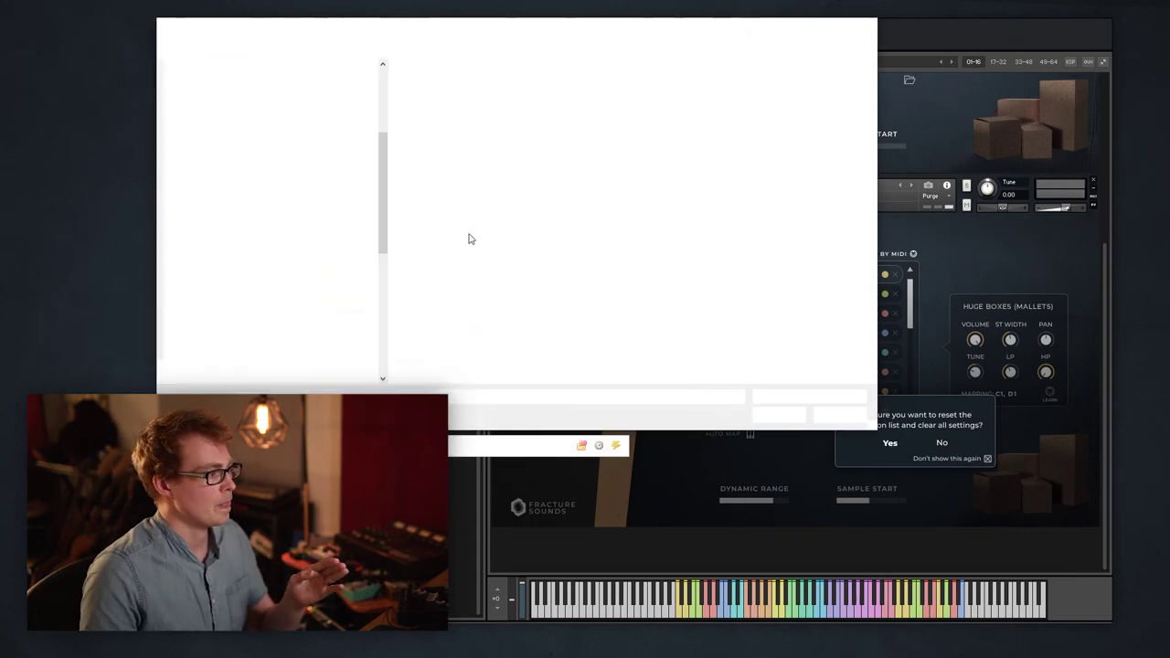
Step: Load 'demo preset' into Snappy and check its list ends with Stick Clicks F6–B6
double_click(461, 83)
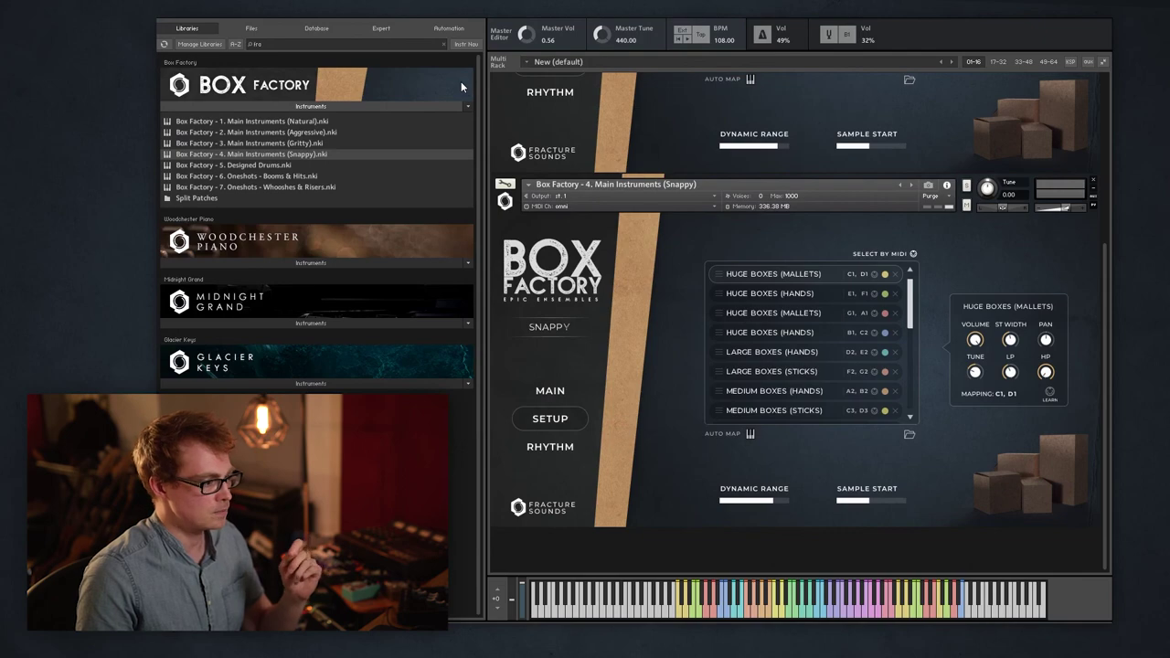
drag(912, 296, 911, 397)
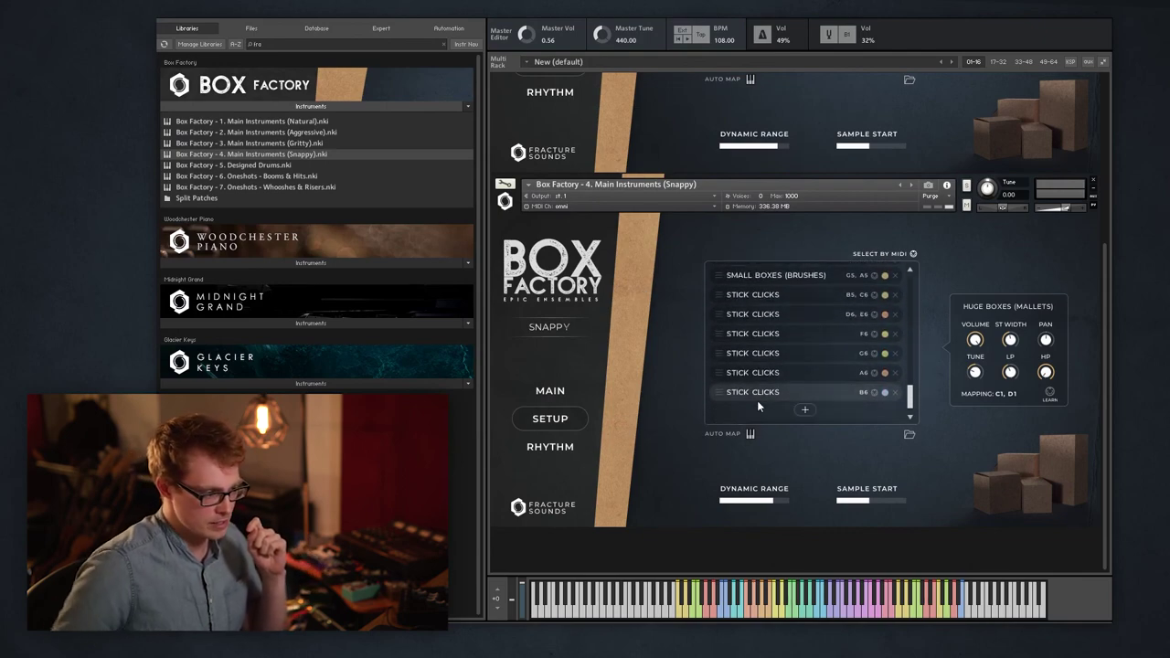